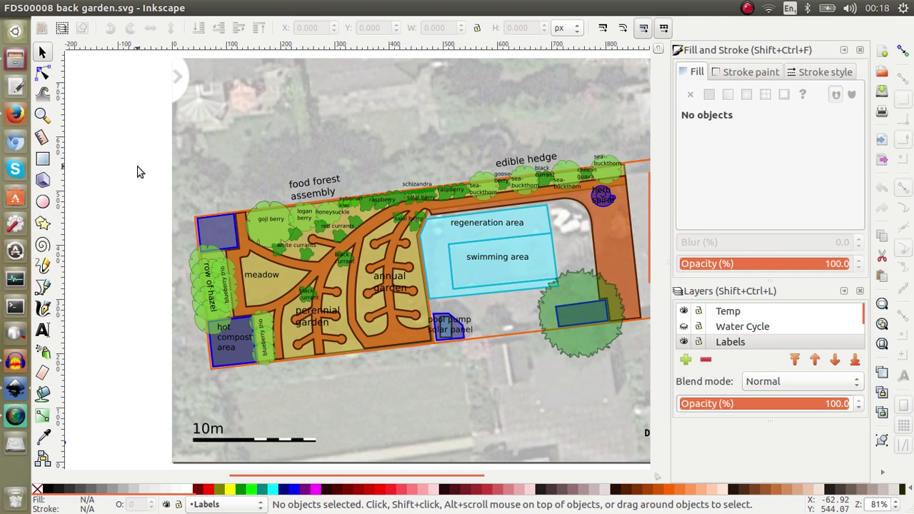
# Create a new blank document and drag a horizontal guide from the top ruler to mid-page.
pyautogui.hotkey('ctrl', 'n')
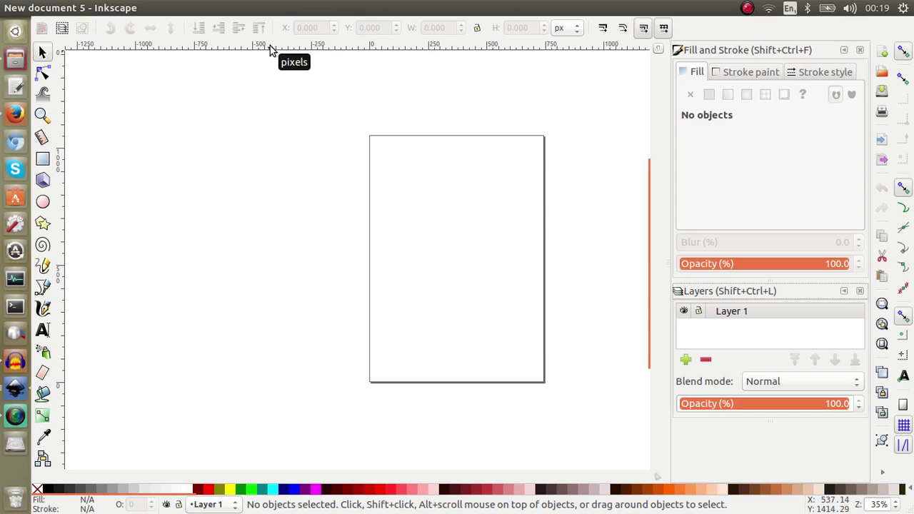
pyautogui.moveTo(270, 46); pyautogui.dragTo(247, 286)
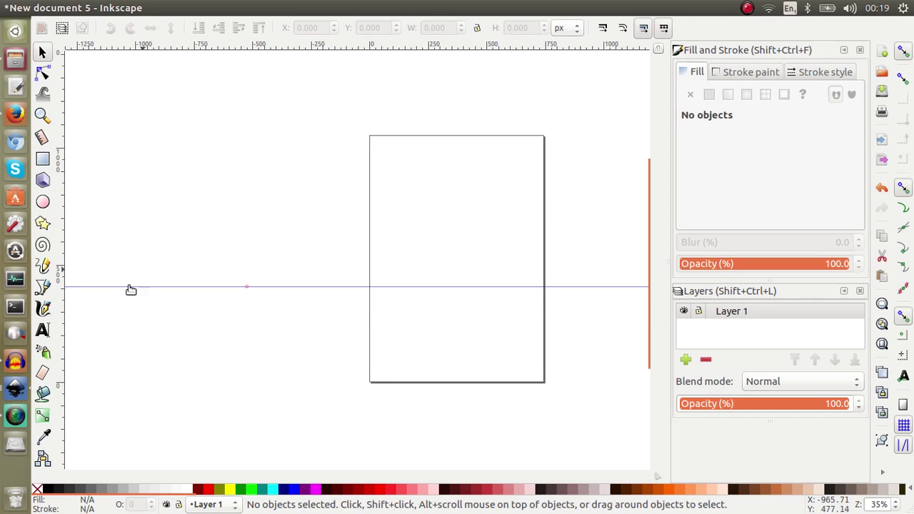
# With the Bezier tool and guide snapping on, draw a first segment along the guide.
pyautogui.click(41, 288)
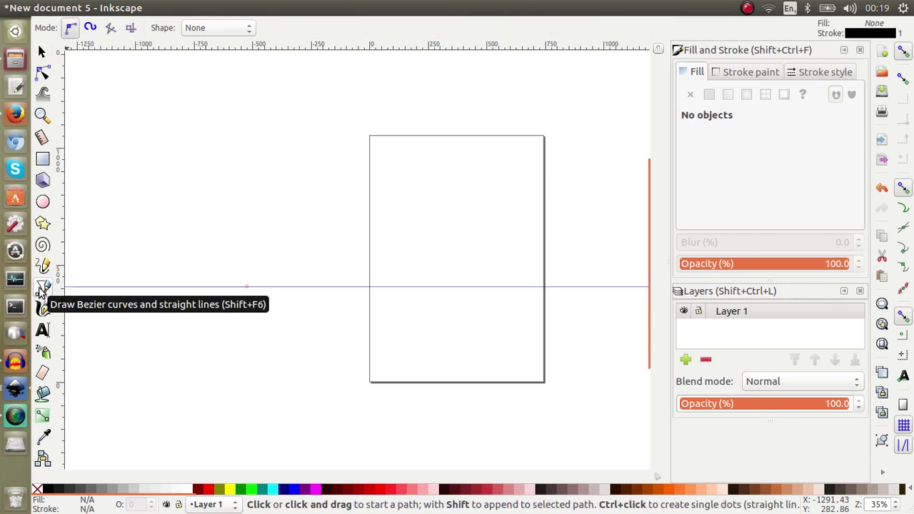
pyautogui.click(903, 445)
pyautogui.click(193, 287)
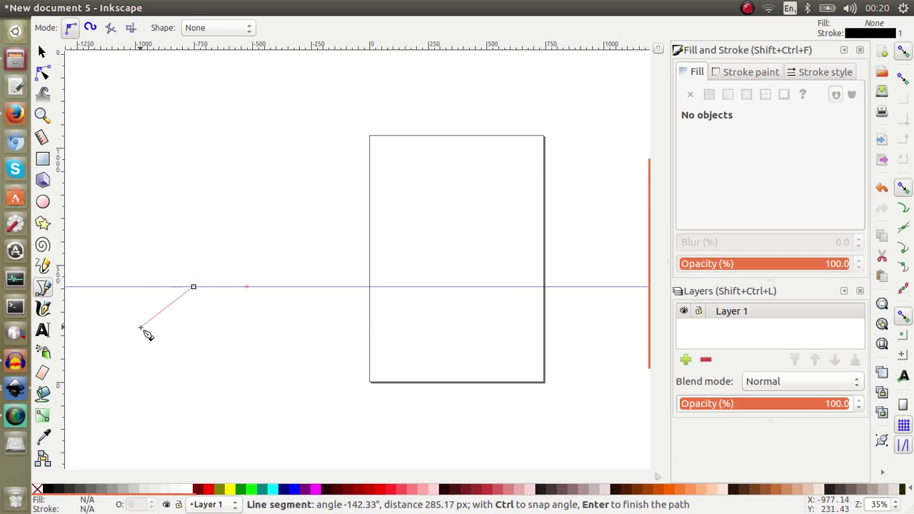
pyautogui.click(287, 286)
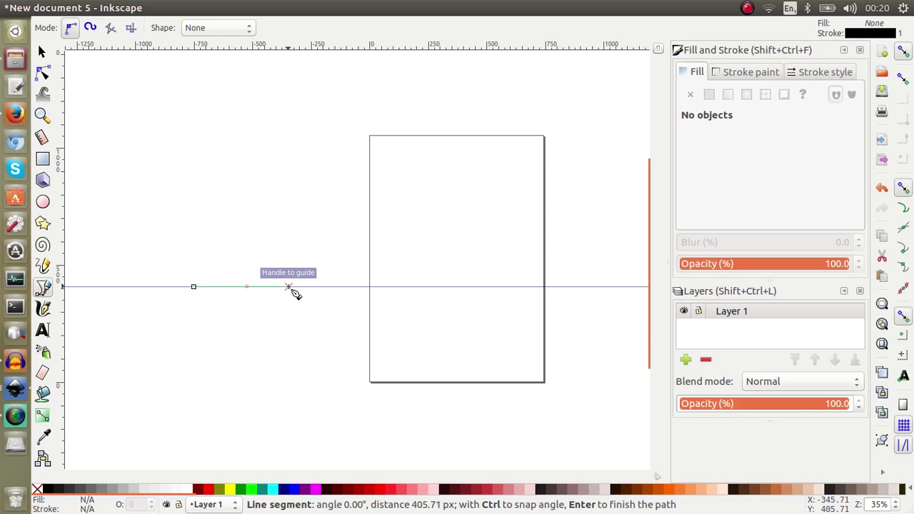
# Close the test shape, undo it, and redraw a two-point line on the guide.
pyautogui.click(300, 207)
pyautogui.click(219, 185)
pyautogui.click(167, 239)
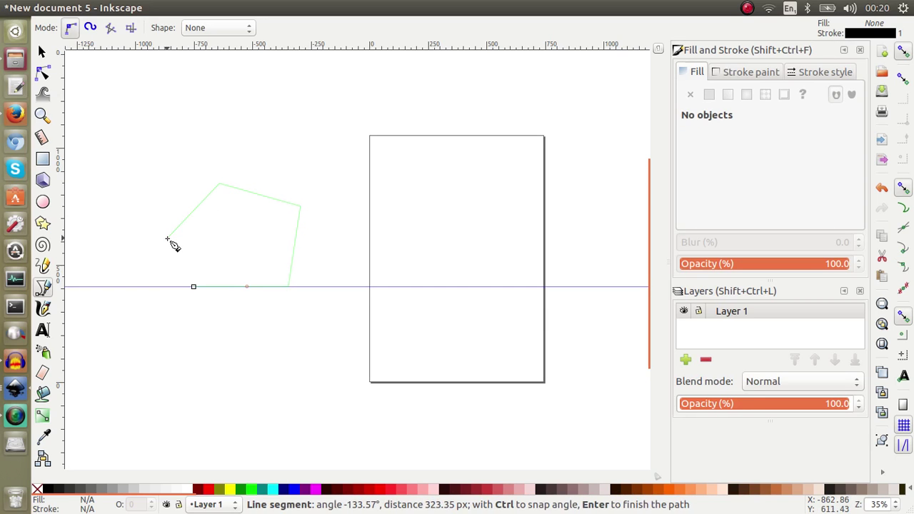
pyautogui.click(193, 287)
pyautogui.click(213, 321)
pyautogui.click(164, 356)
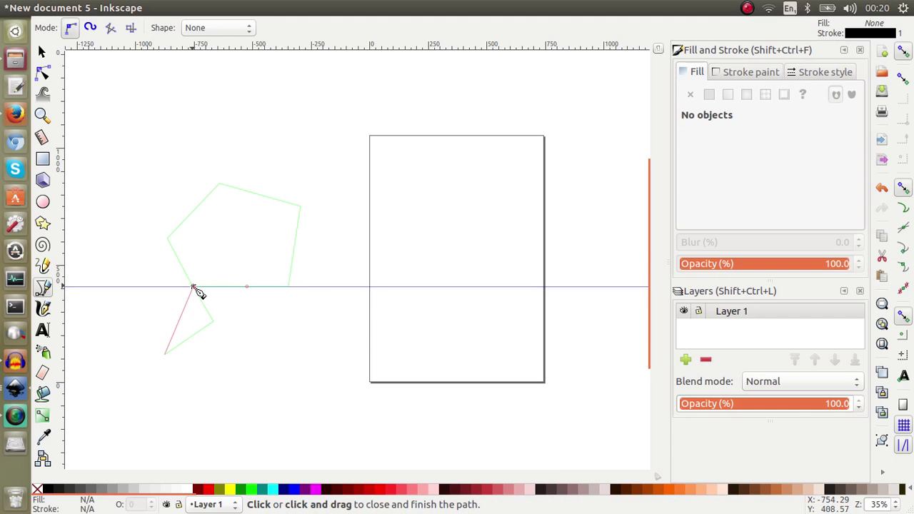
pyautogui.click(193, 287)
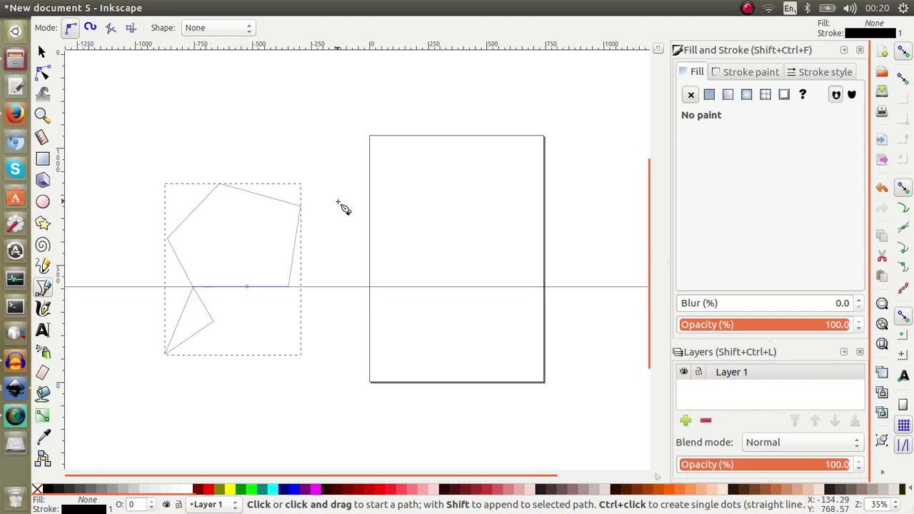
pyautogui.hotkey('ctrl', 'z')
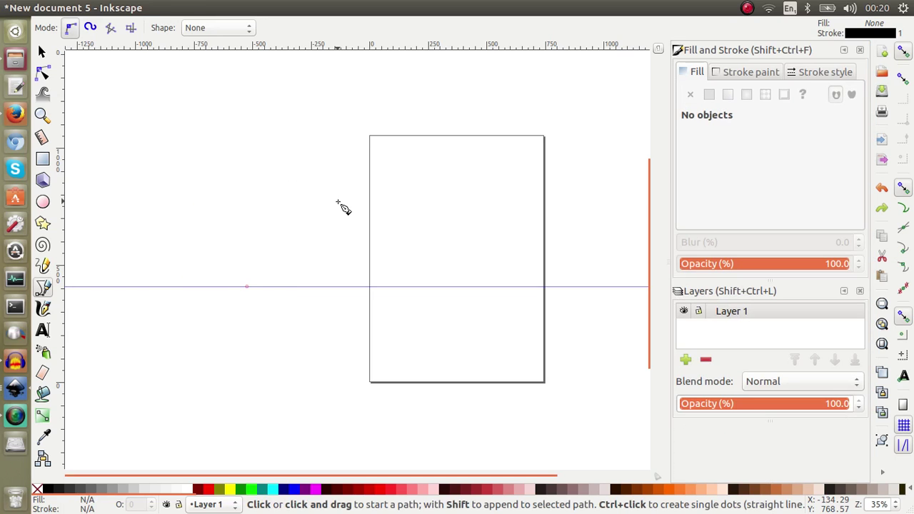
pyautogui.click(186, 287)
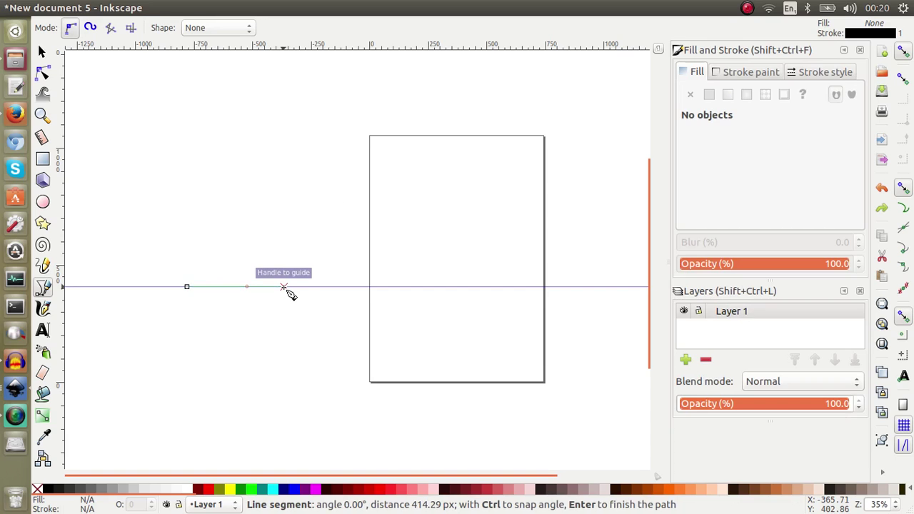
pyautogui.click(283, 286)
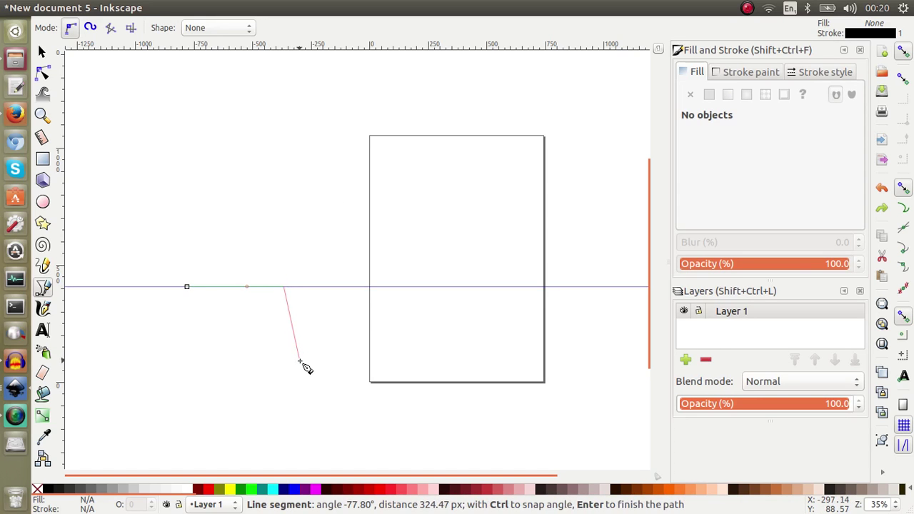
# Finish the straight line, then zoom to fit it using the Selector tool.
pyautogui.press('Return')
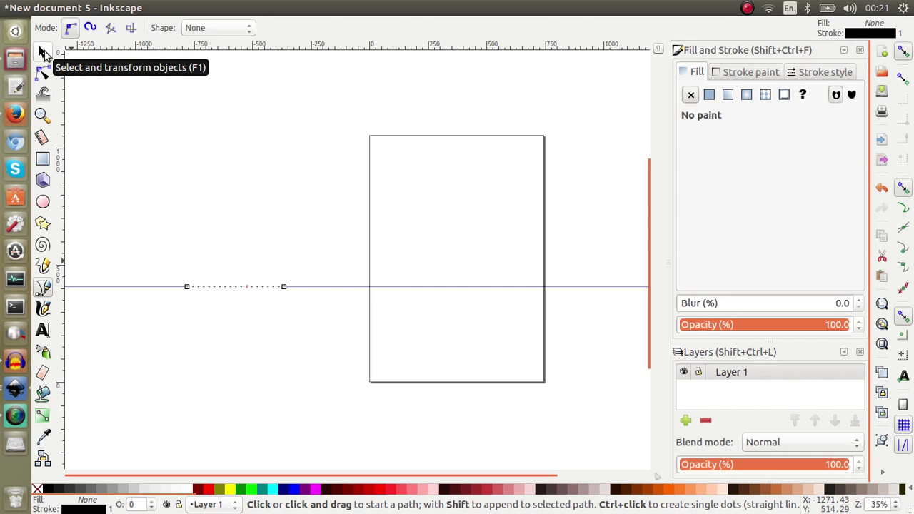
pyautogui.click(41, 51)
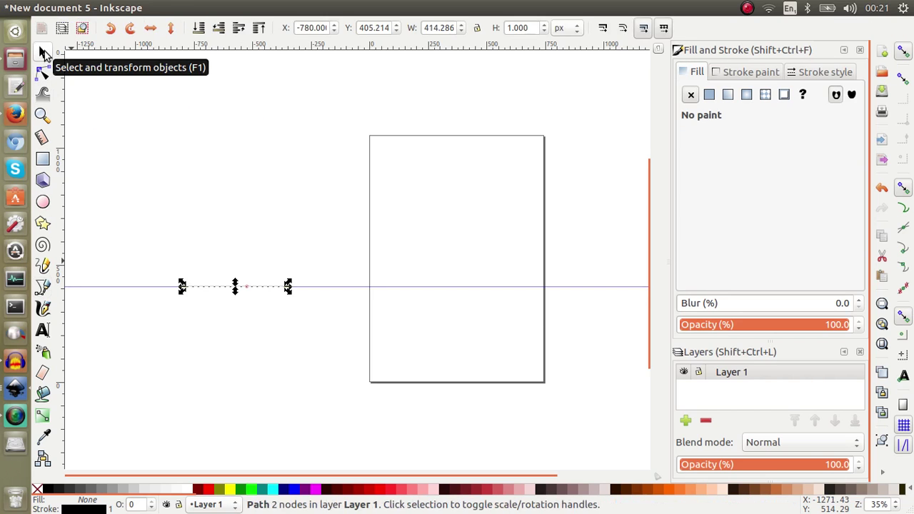
pyautogui.click(882, 304)
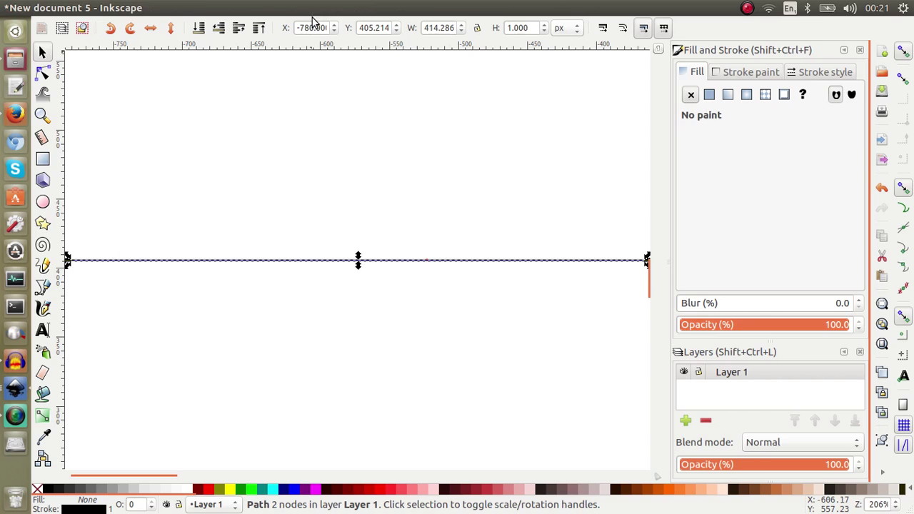
# Switch the toolbar units to mm and set the line's width to 100.
pyautogui.click(577, 28)
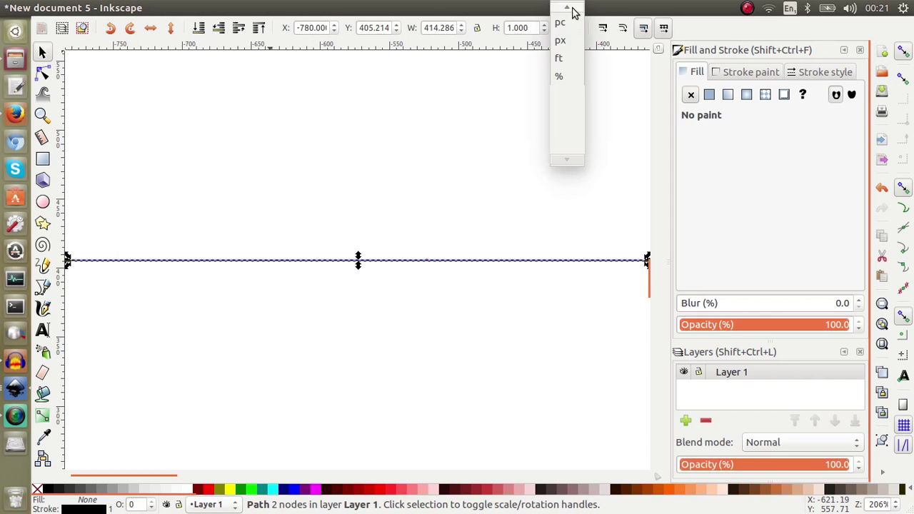
pyautogui.click(570, 85)
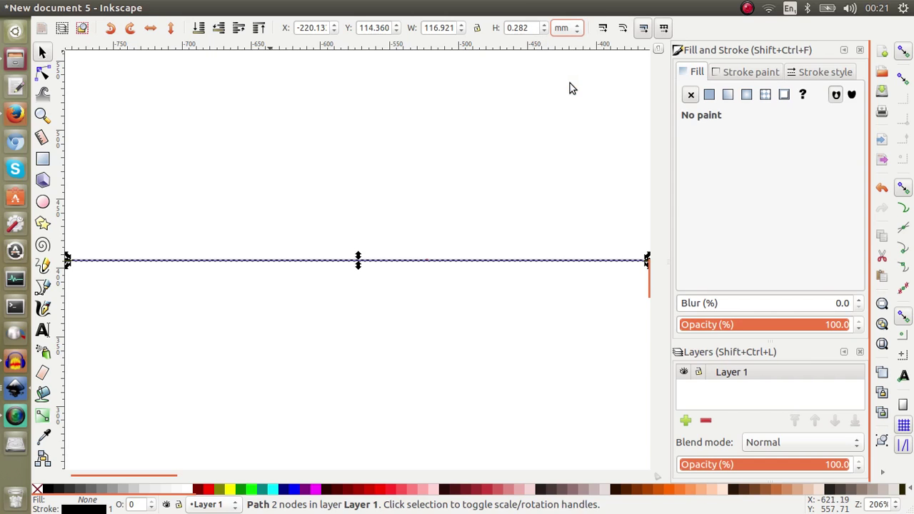
pyautogui.doubleClick(449, 28)
pyautogui.press('BackSpace')
pyautogui.press('BackSpace')
pyautogui.press('BackSpace')
pyautogui.press('BackSpace')
pyautogui.press('BackSpace')
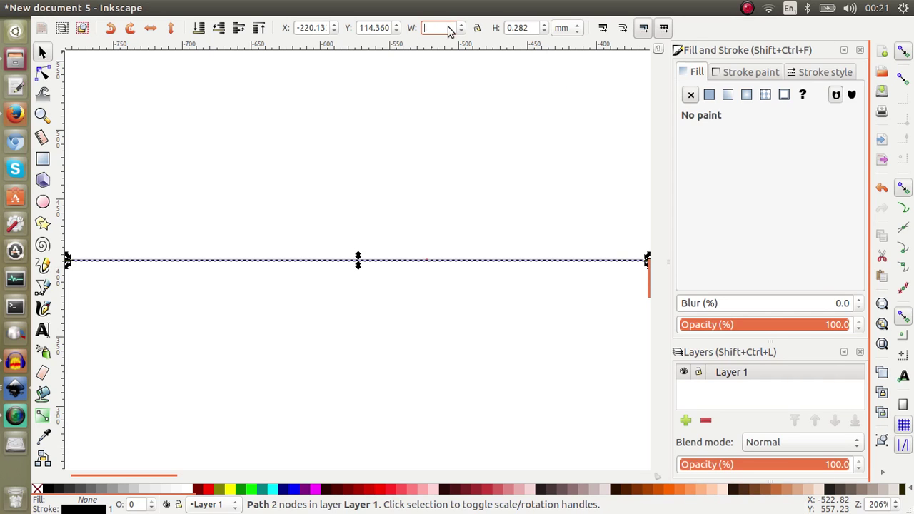
pyautogui.write('100')
pyautogui.press('Return')
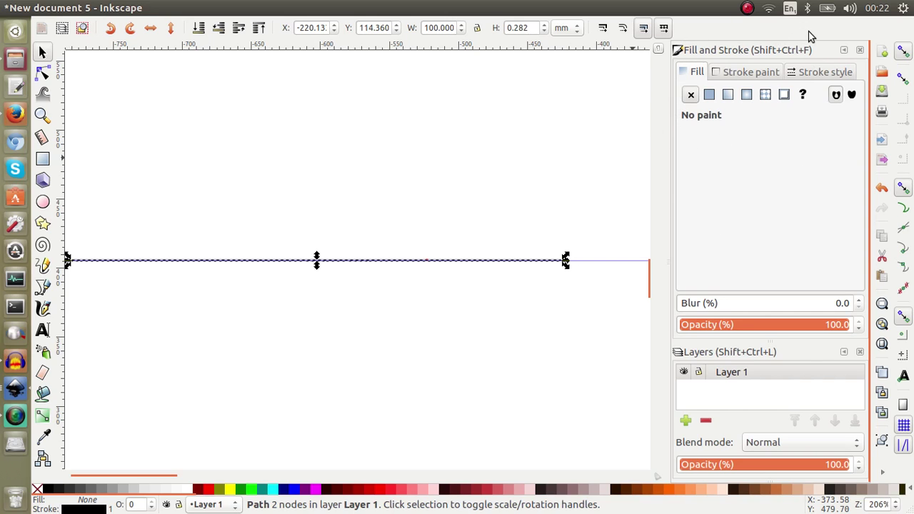
# In Fill and Stroke, set the line's stroke width to 2 mm.
pyautogui.click(749, 72)
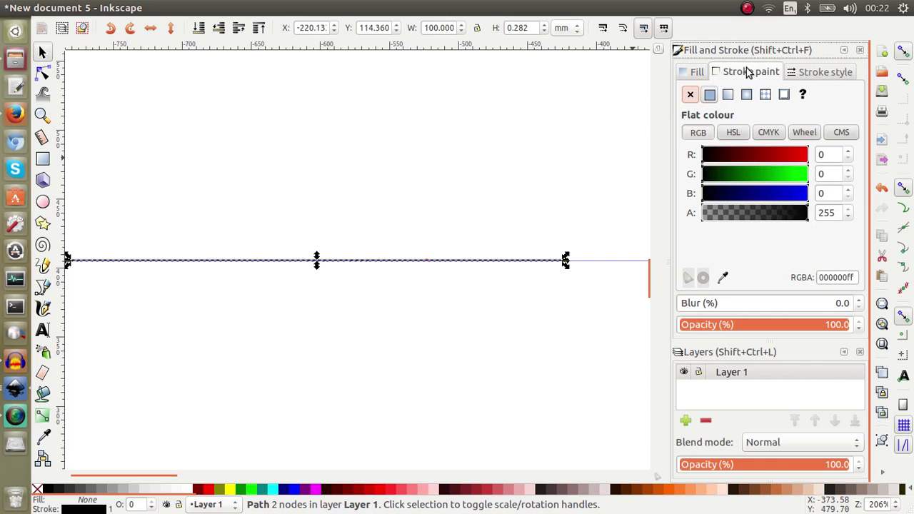
pyautogui.click(811, 72)
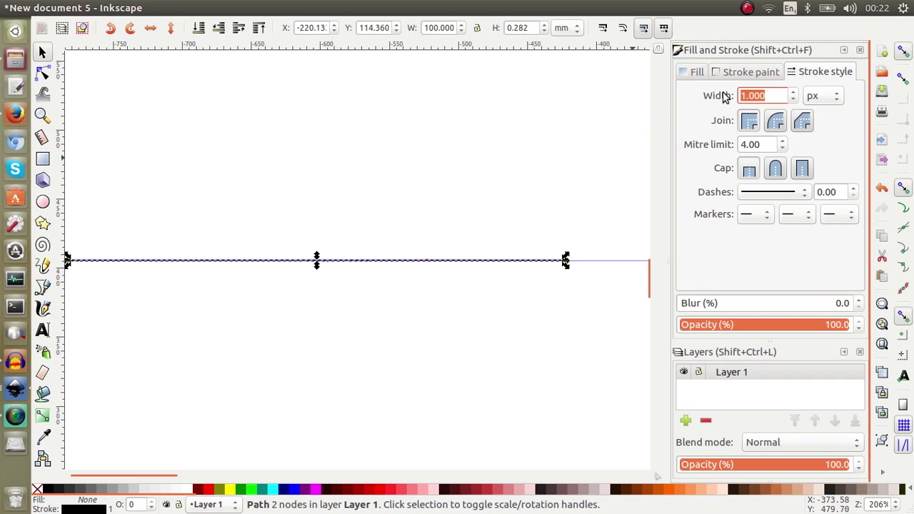
pyautogui.click(822, 97)
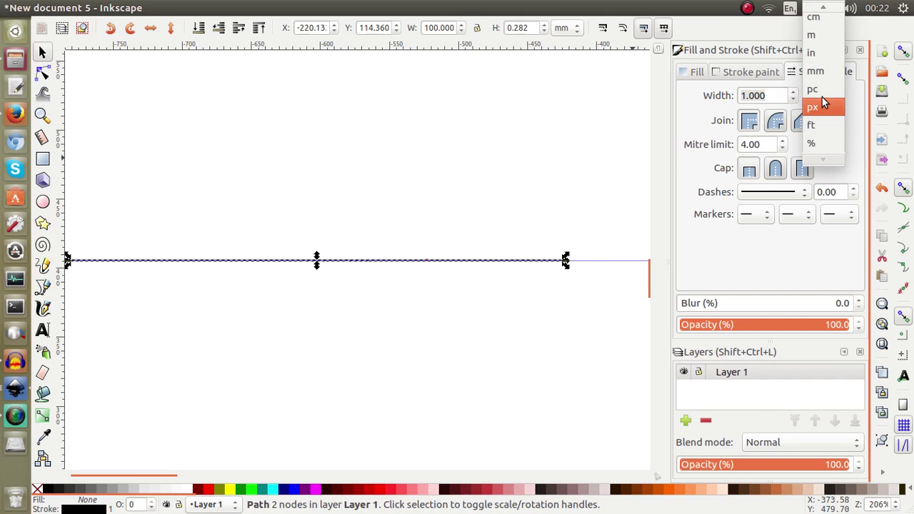
pyautogui.click(822, 72)
pyautogui.click(768, 94)
pyautogui.moveTo(771, 95); pyautogui.dragTo(736, 94)
pyautogui.write('2')
pyautogui.press('Return')
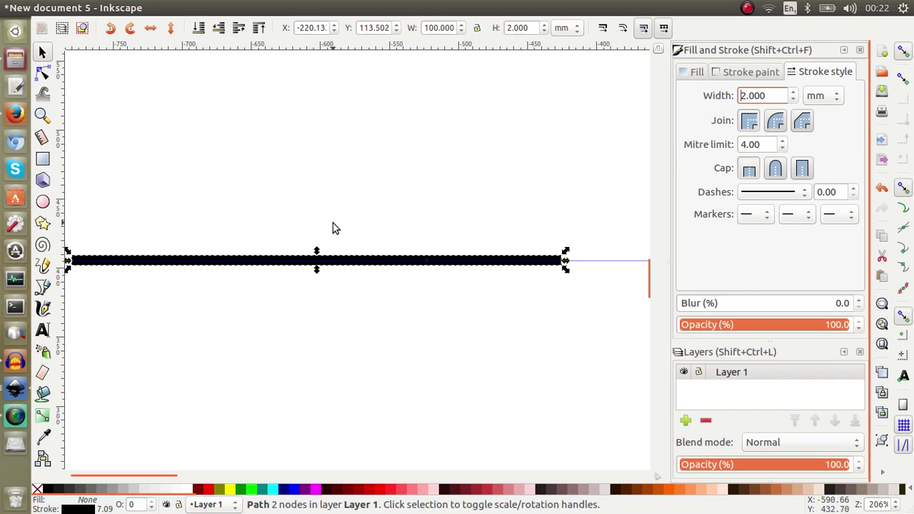
# Reselect the thick bar, paste a copy, and change the copy's width to 50 mm.
pyautogui.click(345, 304)
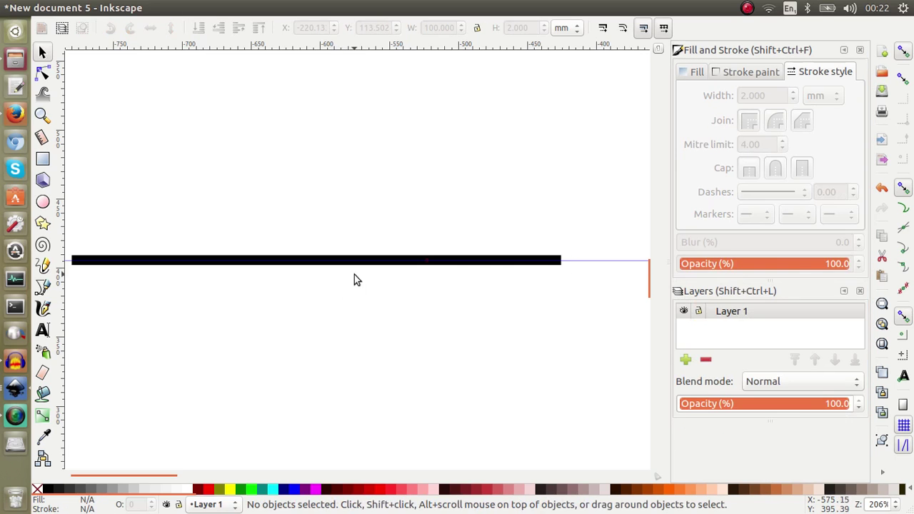
pyautogui.click(363, 261)
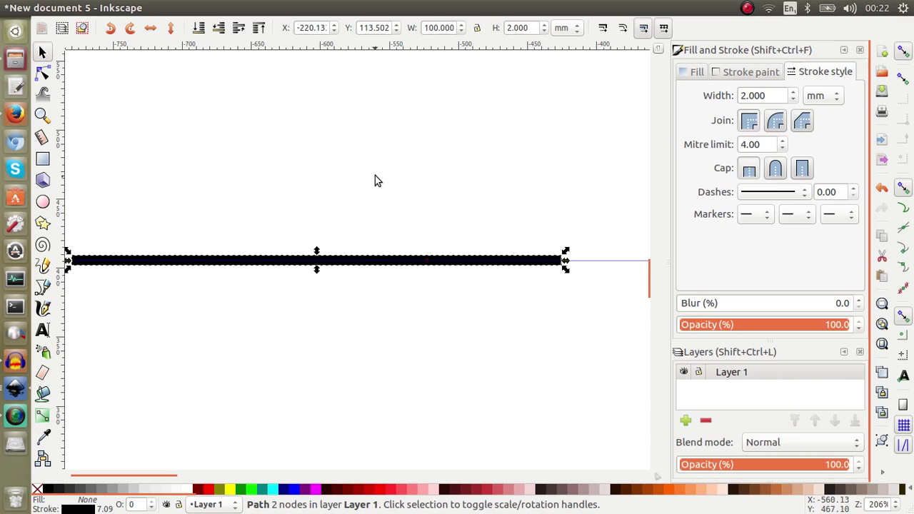
pyautogui.hotkey('ctrl', 'v')
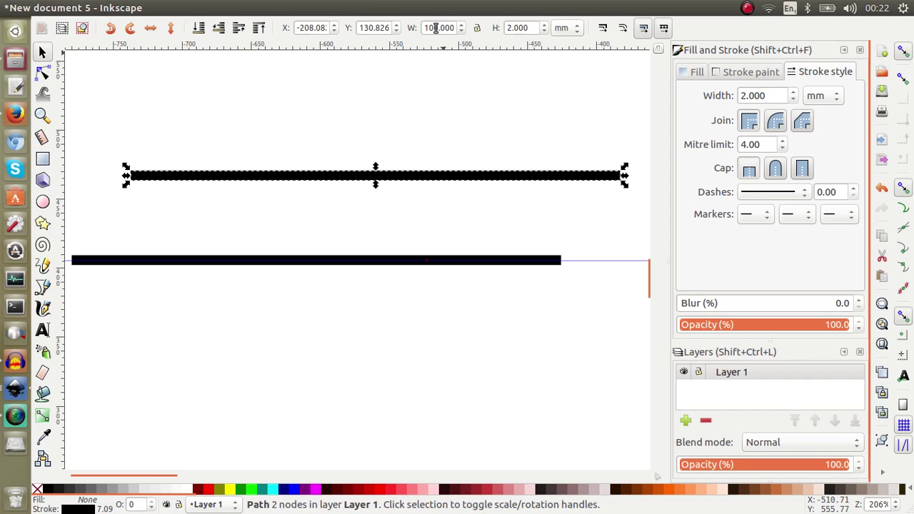
pyautogui.moveTo(435, 27); pyautogui.dragTo(424, 28)
pyautogui.write('5')
pyautogui.press('Return')
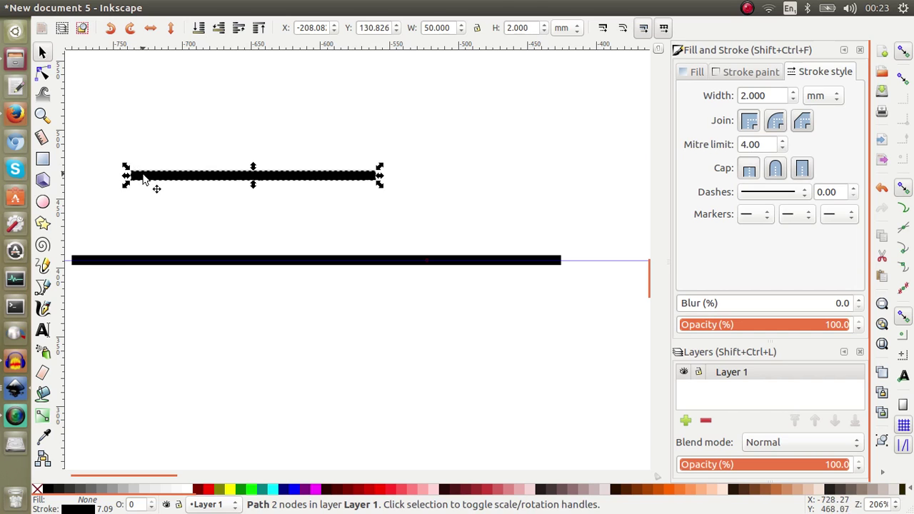
# Move the 50 mm bar leftward, undo an accidental tilt, and reselect it.
pyautogui.moveTo(151, 178); pyautogui.dragTo(106, 225)
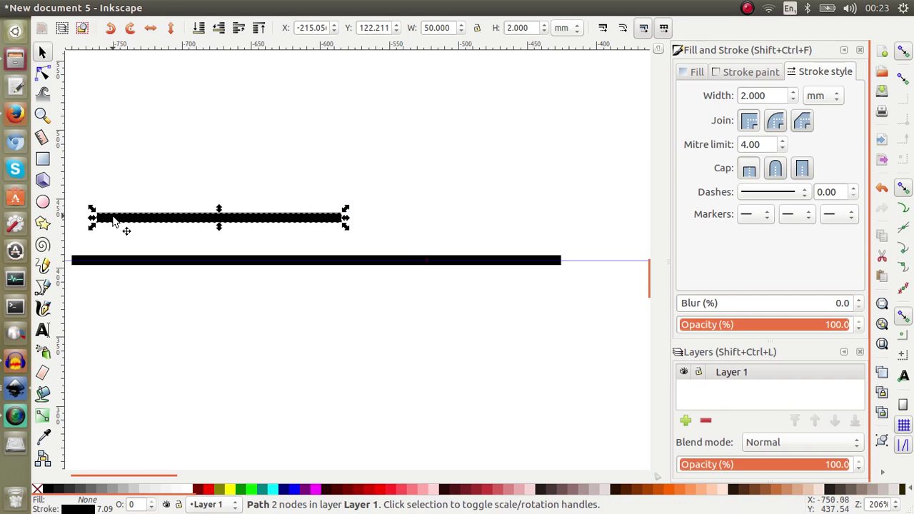
pyautogui.click(113, 219)
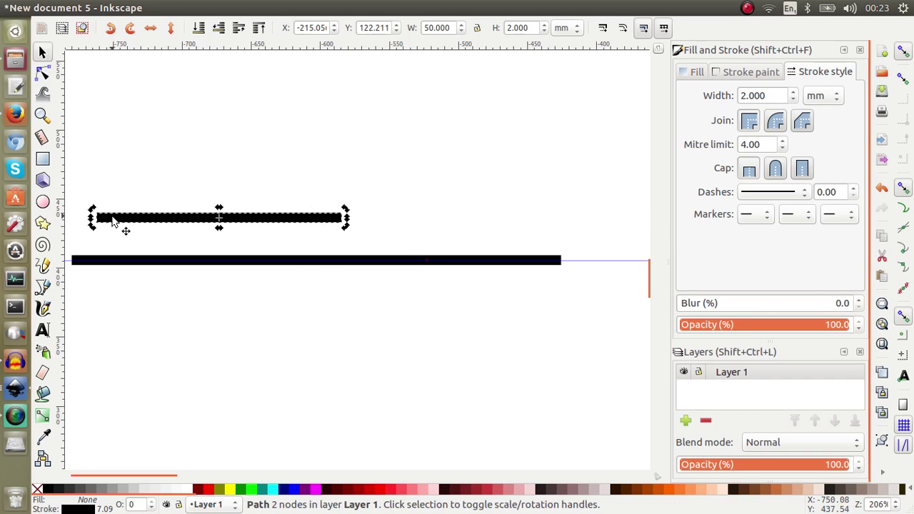
pyautogui.moveTo(92, 208); pyautogui.dragTo(113, 157)
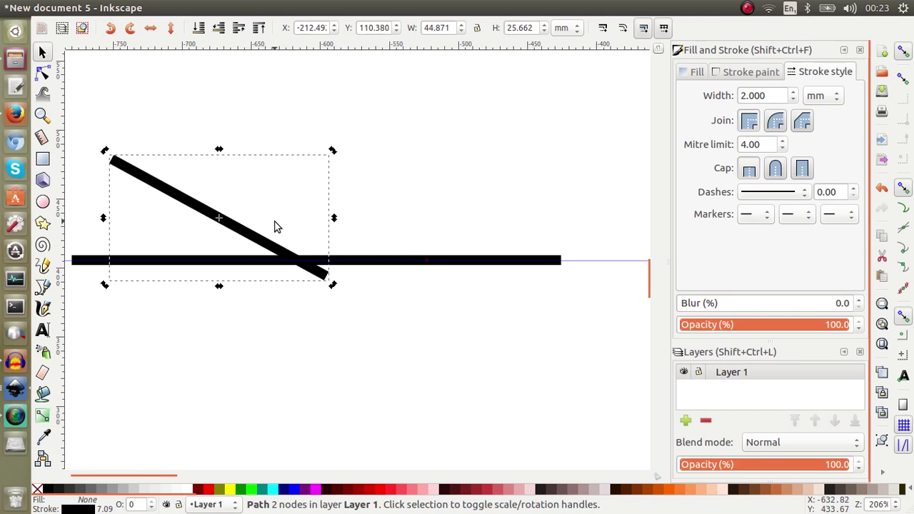
pyautogui.hotkey('ctrl', 'z')
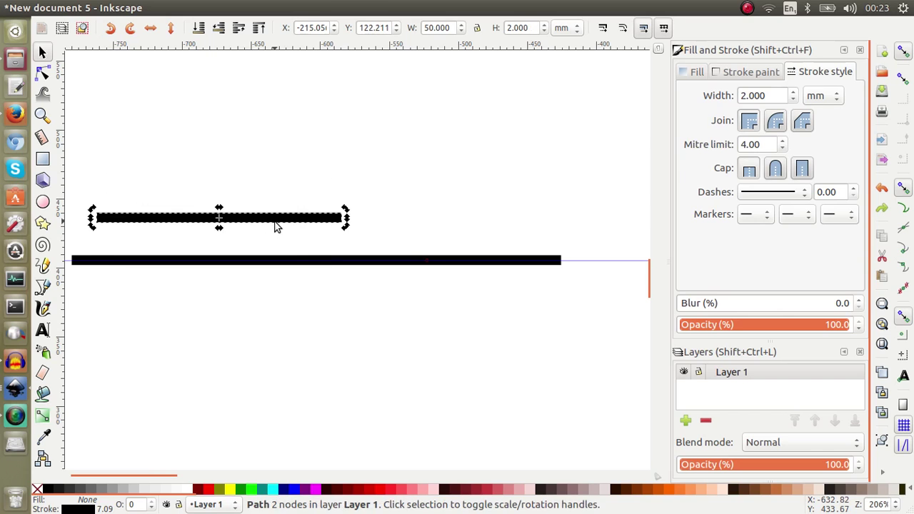
pyautogui.press('Escape')
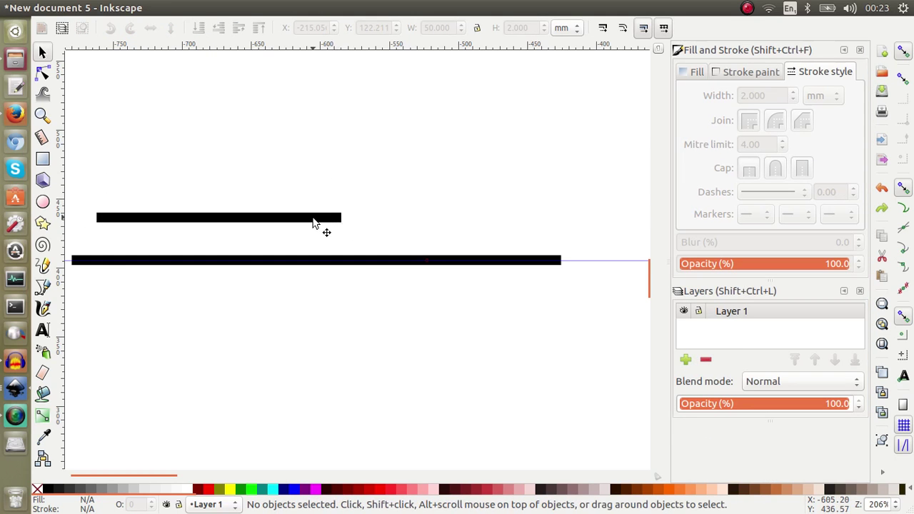
pyautogui.click(314, 223)
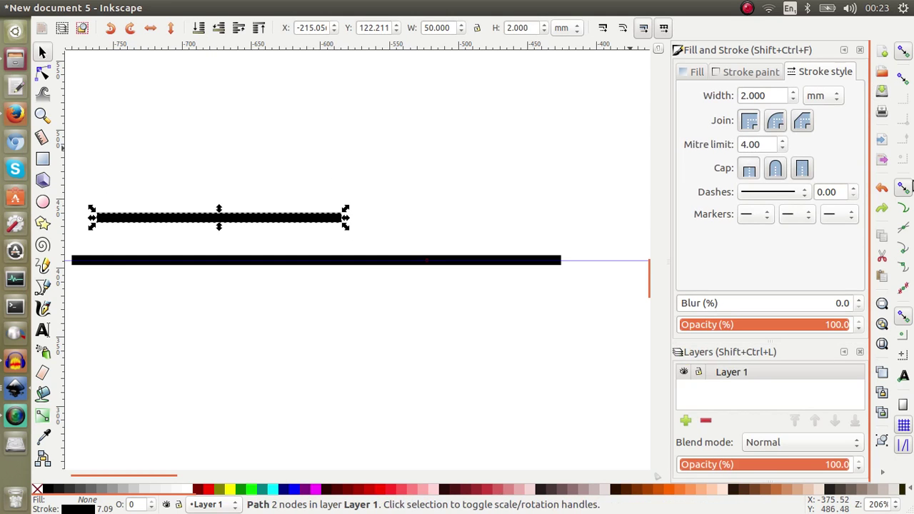
# Enable bounding-box and corner snapping, then snap the 50 mm bar onto the base line's left end.
pyautogui.click(904, 76)
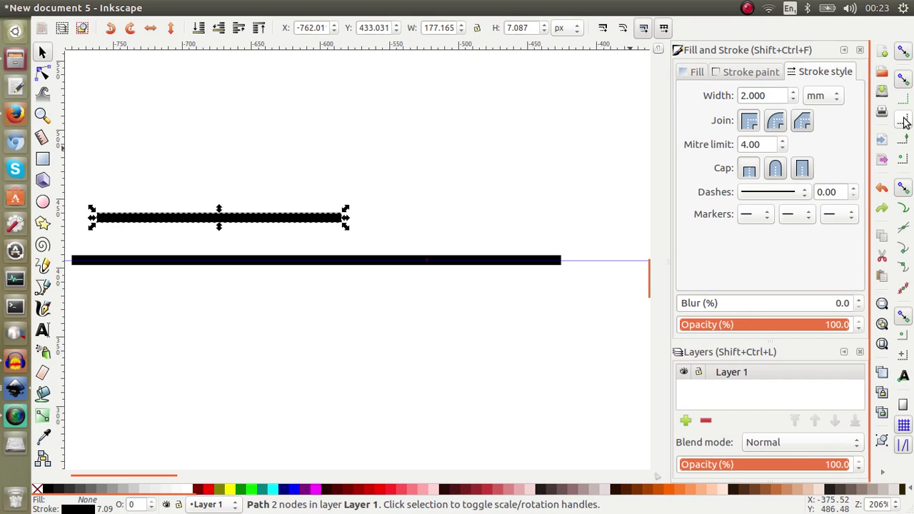
pyautogui.click(904, 120)
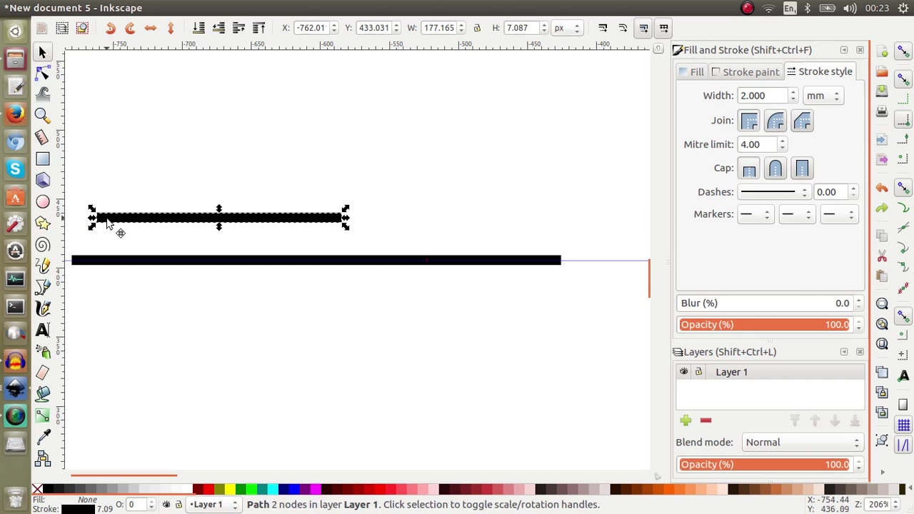
pyautogui.moveTo(107, 218); pyautogui.dragTo(80, 249)
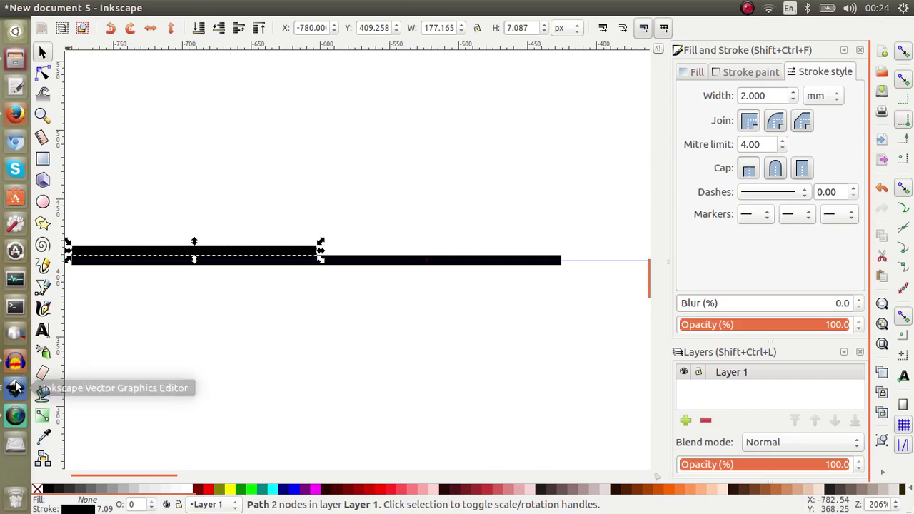
# Look at the back garden map window, then return to the scale bar document.
pyautogui.click(15, 388)
pyautogui.click(618, 157)
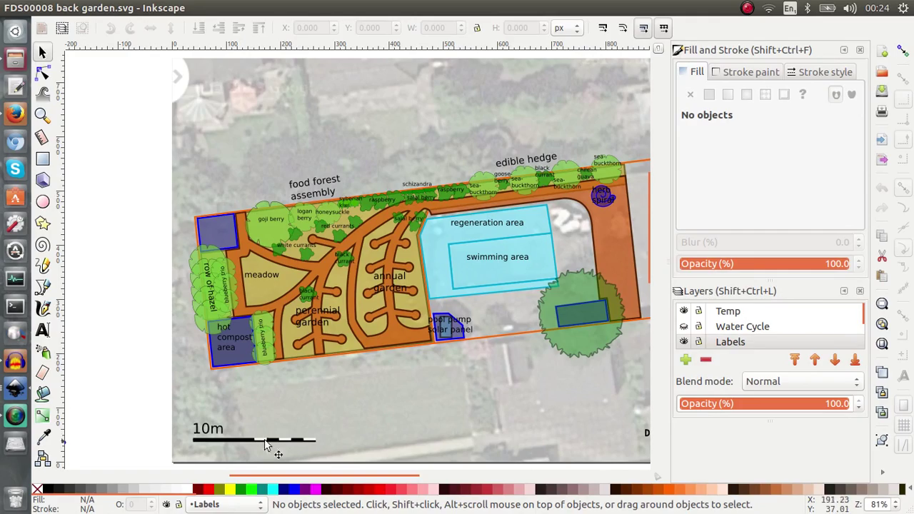
pyautogui.click(15, 387)
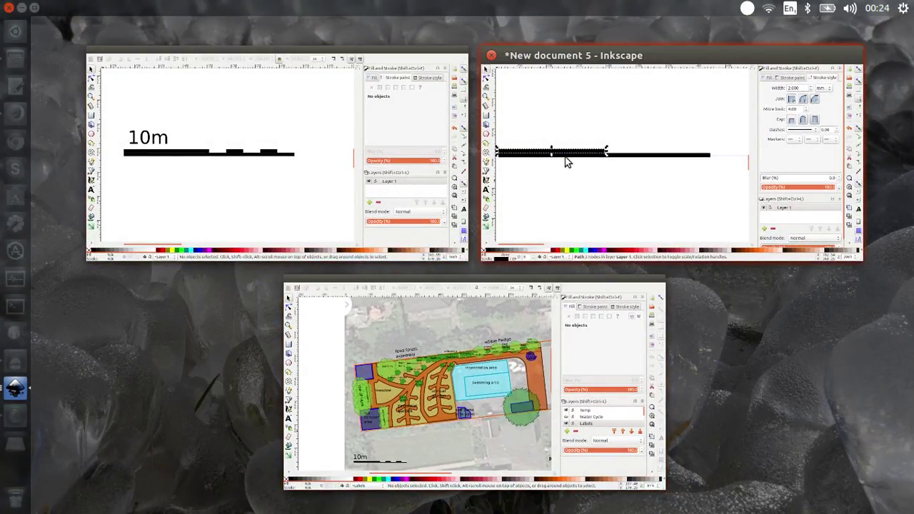
pyautogui.click(564, 160)
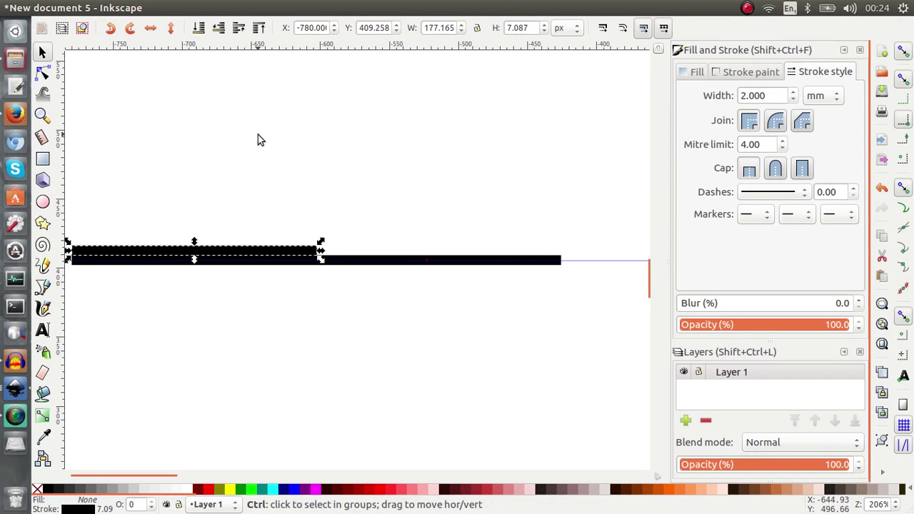
# Paste another 50 mm bar copy with toolbar units in mm and select its width value.
pyautogui.hotkey('ctrl', 'v')
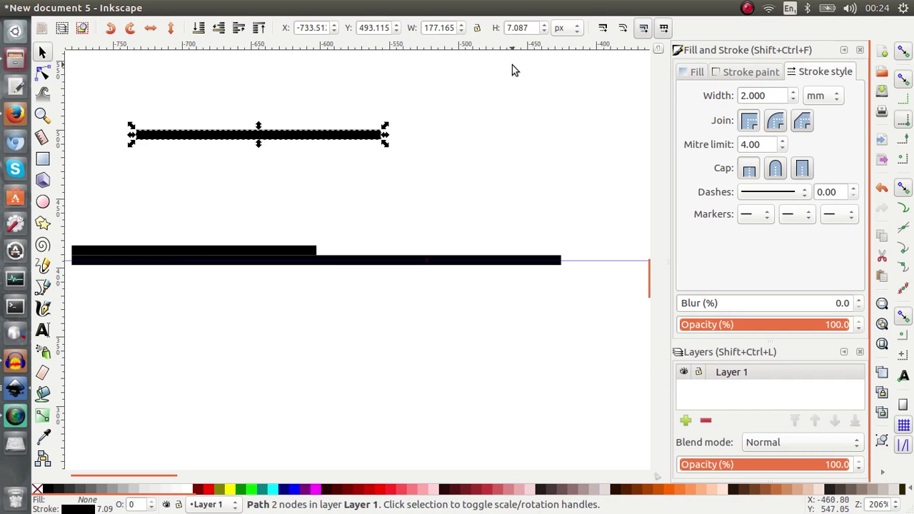
pyautogui.click(568, 29)
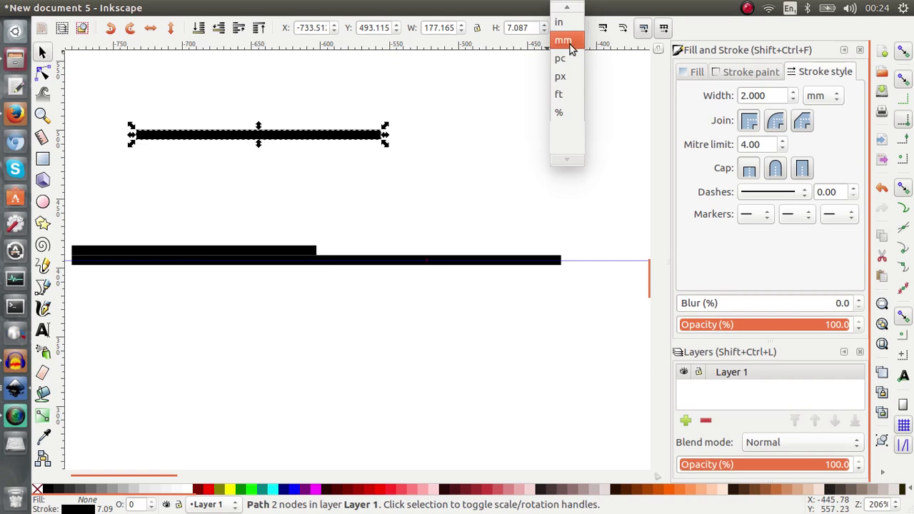
pyautogui.click(564, 41)
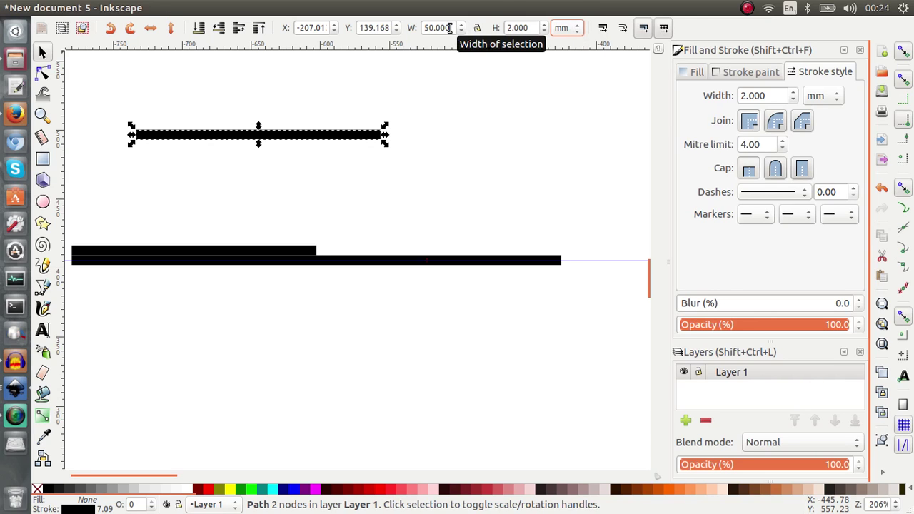
pyautogui.moveTo(449, 28); pyautogui.dragTo(409, 33)
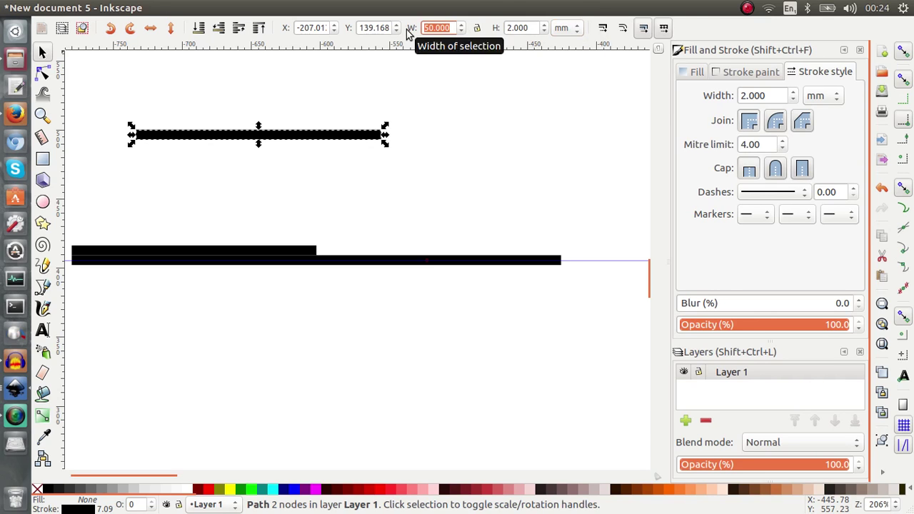
# Make the copy 10 mm wide and paste three more 10 mm segments.
pyautogui.write('10')
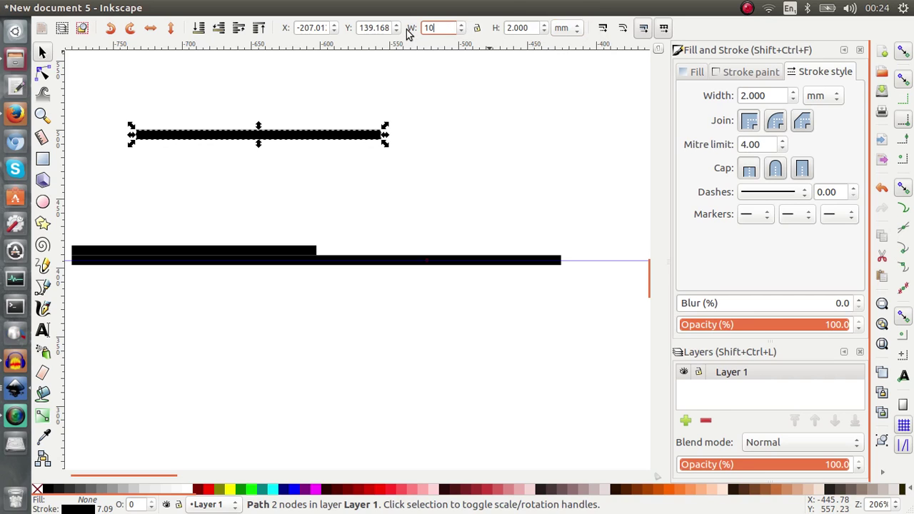
pyautogui.press('Return')
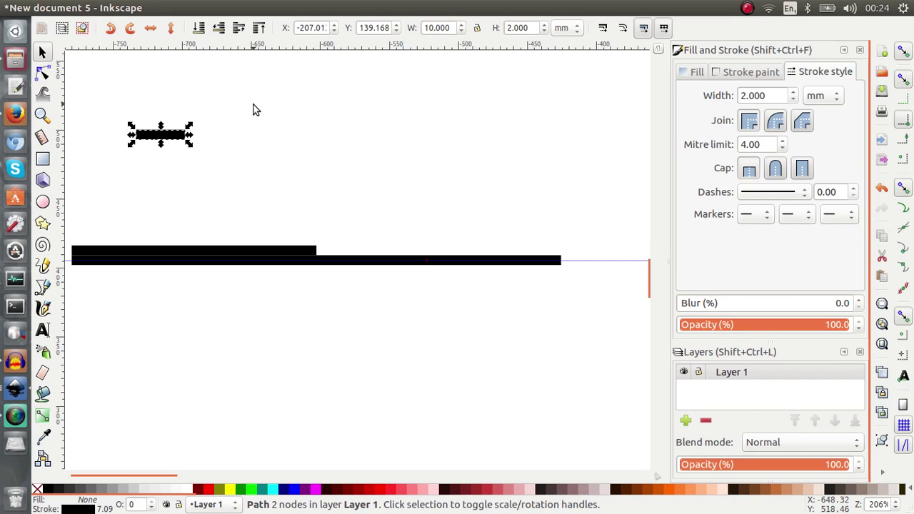
pyautogui.moveTo(178, 136)
pyautogui.mouseDown()
pyautogui.moveTo(183, 146)
pyautogui.moveTo(179, 140)
pyautogui.mouseUp()
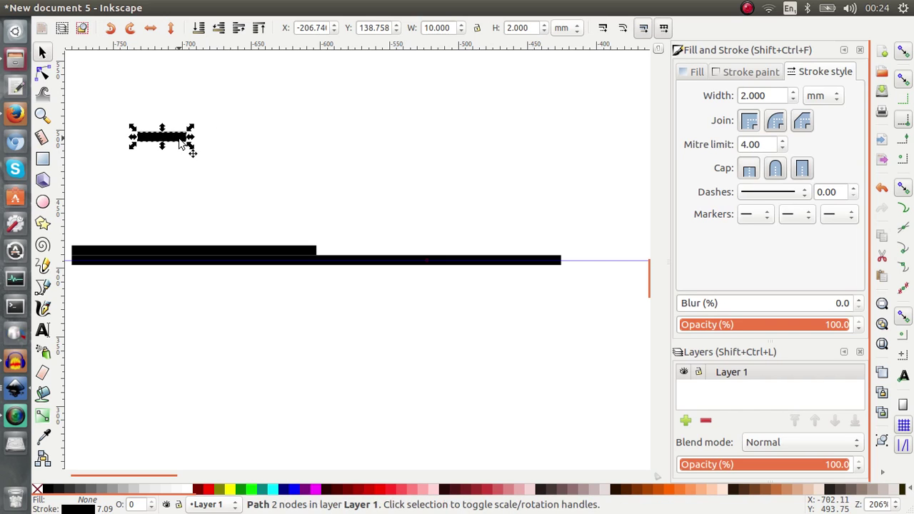
pyautogui.hotkey('ctrl', 'v')
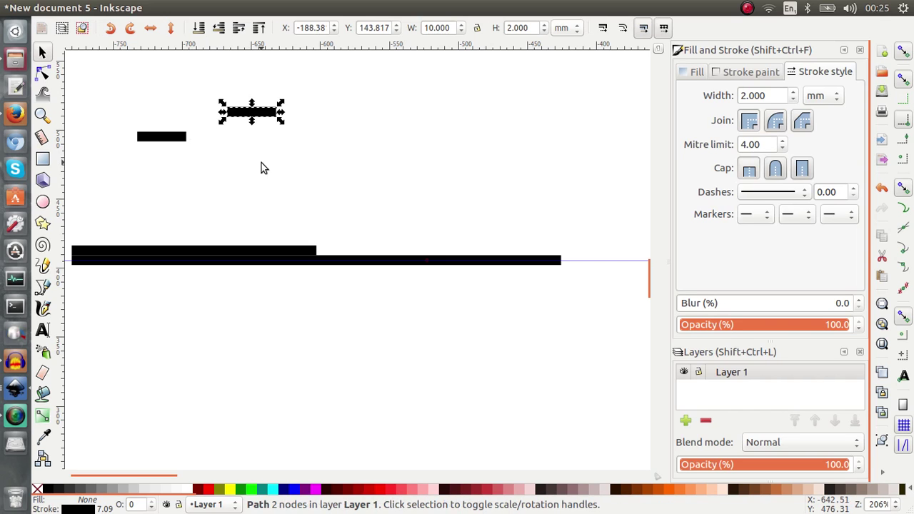
pyautogui.hotkey('ctrl', 'v')
pyautogui.hotkey('ctrl', 'v')
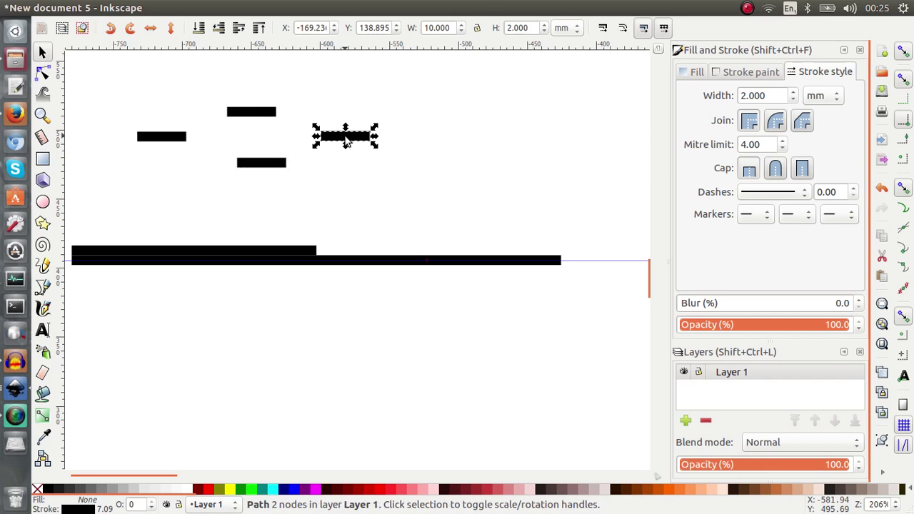
pyautogui.hotkey('ctrl', 'v')
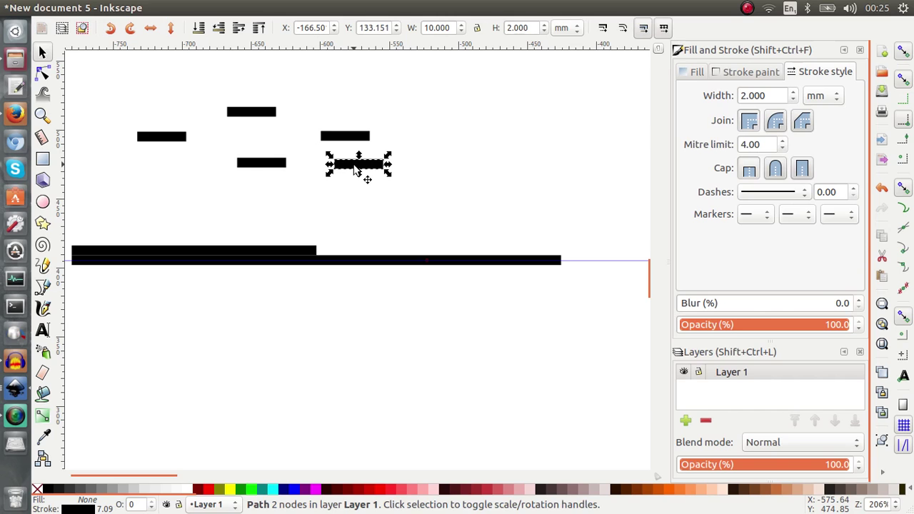
# Snap the five 10 mm segments end to end along the base line's right half.
pyautogui.moveTo(354, 166); pyautogui.dragTo(340, 255)
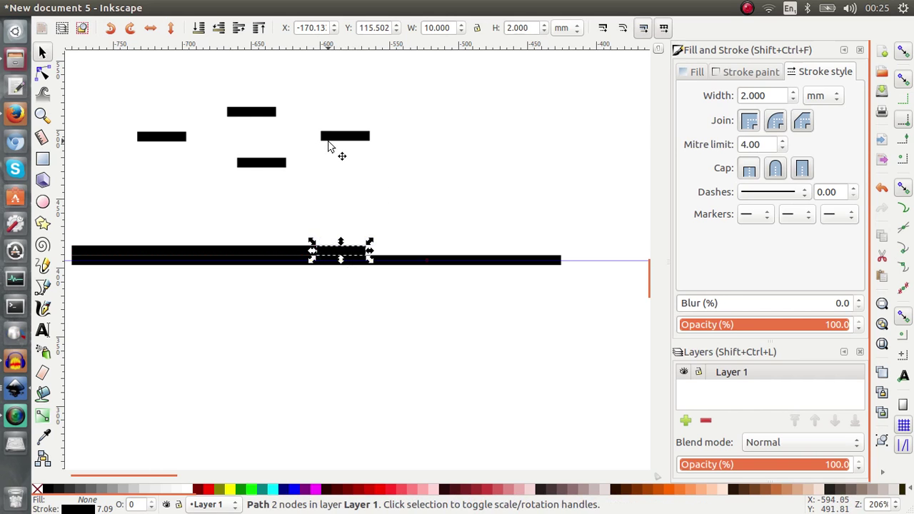
pyautogui.moveTo(332, 140); pyautogui.dragTo(389, 264)
pyautogui.moveTo(245, 118); pyautogui.dragTo(438, 253)
pyautogui.moveTo(256, 165); pyautogui.dragTo(497, 250)
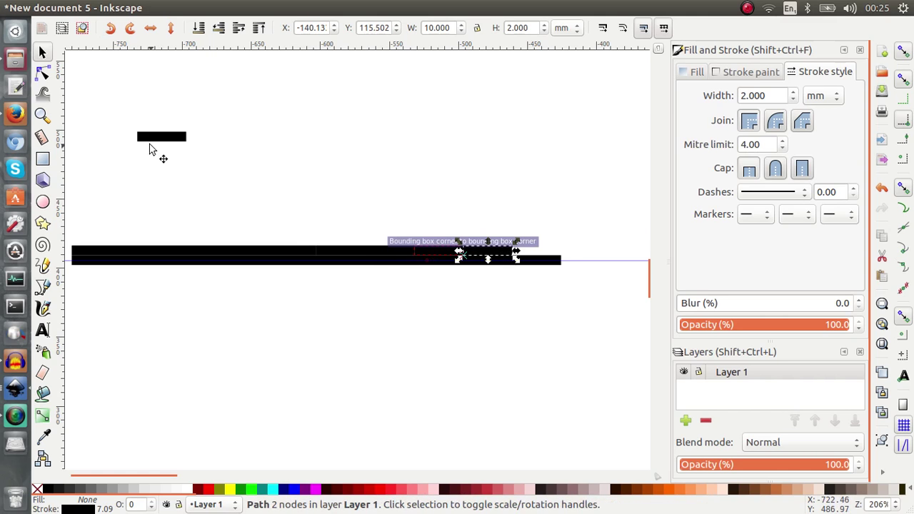
pyautogui.moveTo(149, 145); pyautogui.dragTo(537, 252)
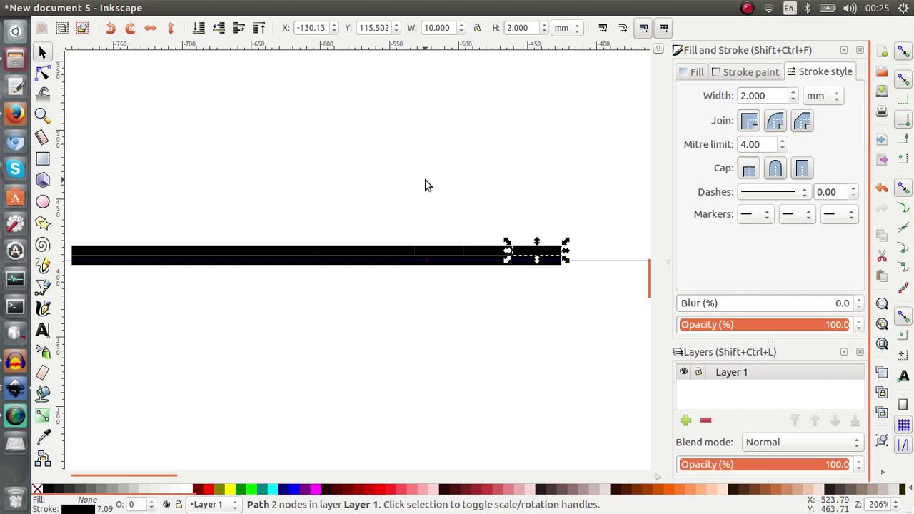
# Set the stroke of the first, third and rightmost 10 mm bar segments to white.
pyautogui.click(344, 256)
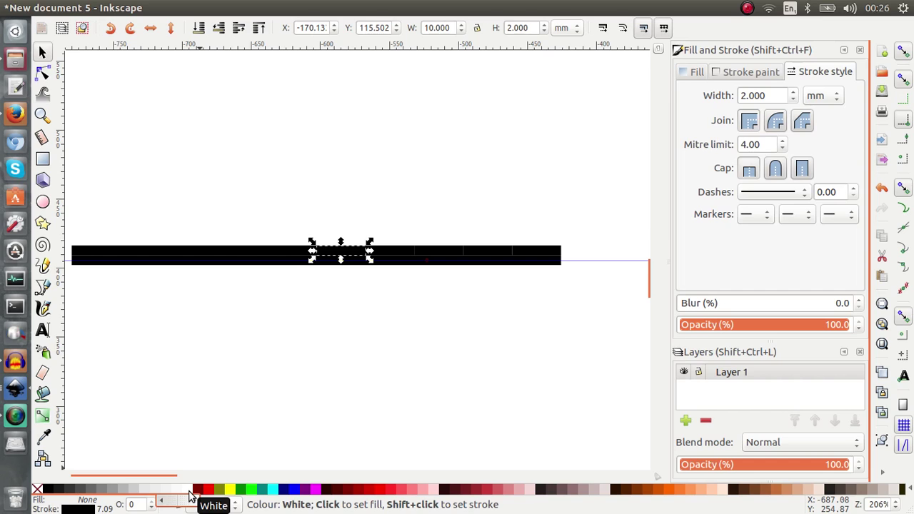
pyautogui.press('shift')
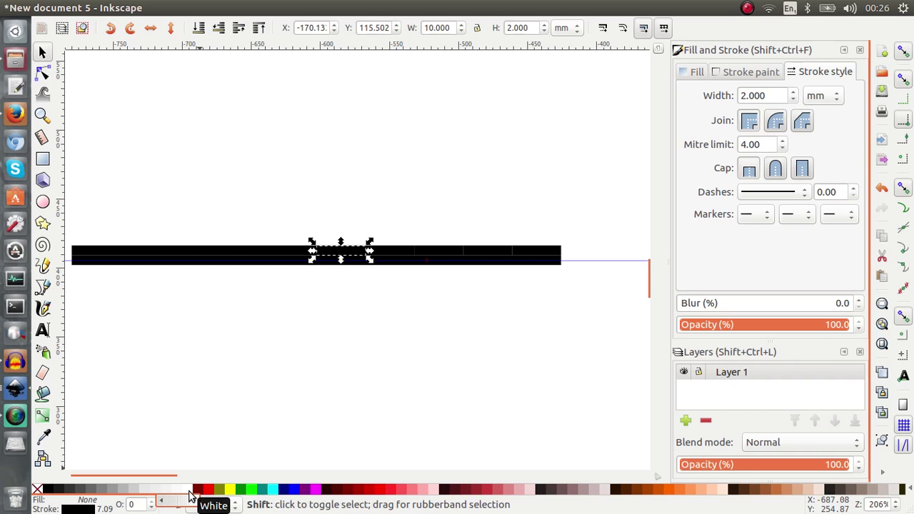
pyautogui.keyDown('shift'); pyautogui.click(190, 492); pyautogui.keyUp('shift')
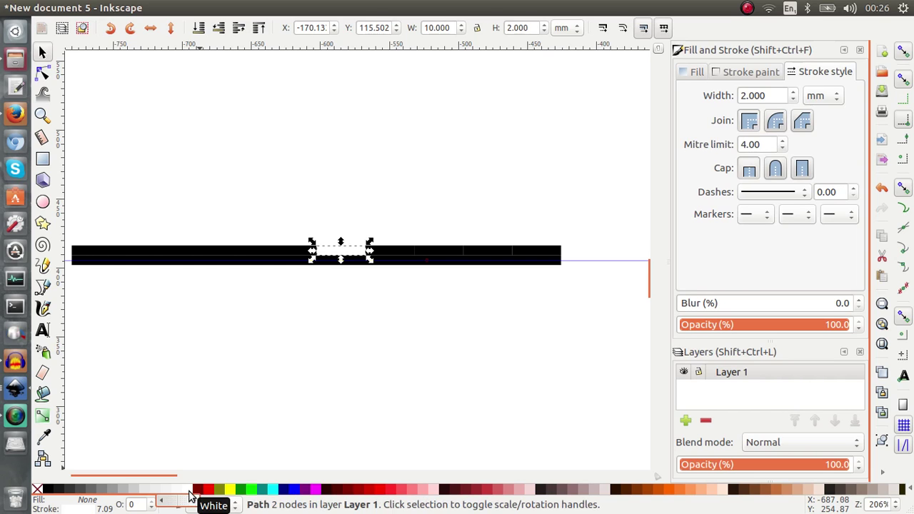
pyautogui.click(446, 250)
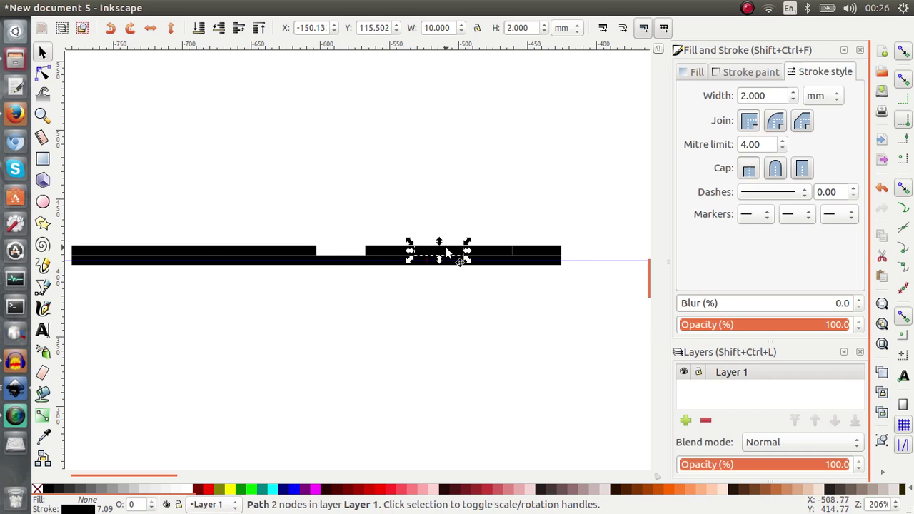
pyautogui.keyDown('shift'); pyautogui.click(446, 250); pyautogui.keyUp('shift')
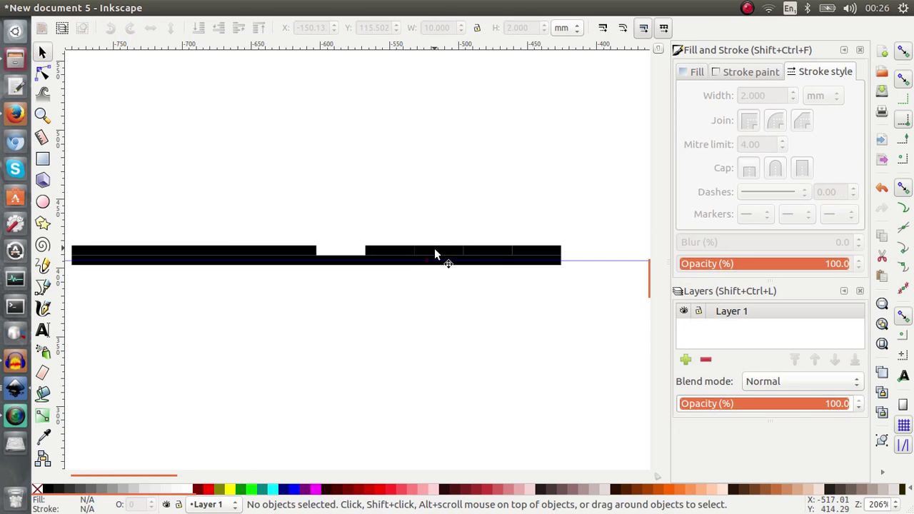
pyautogui.click(434, 250)
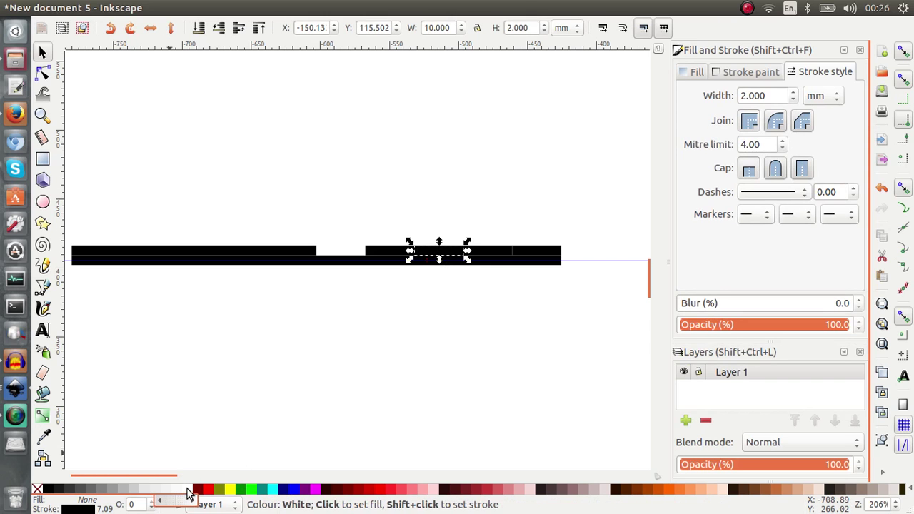
pyautogui.keyDown('shift'); pyautogui.click(187, 492); pyautogui.keyUp('shift')
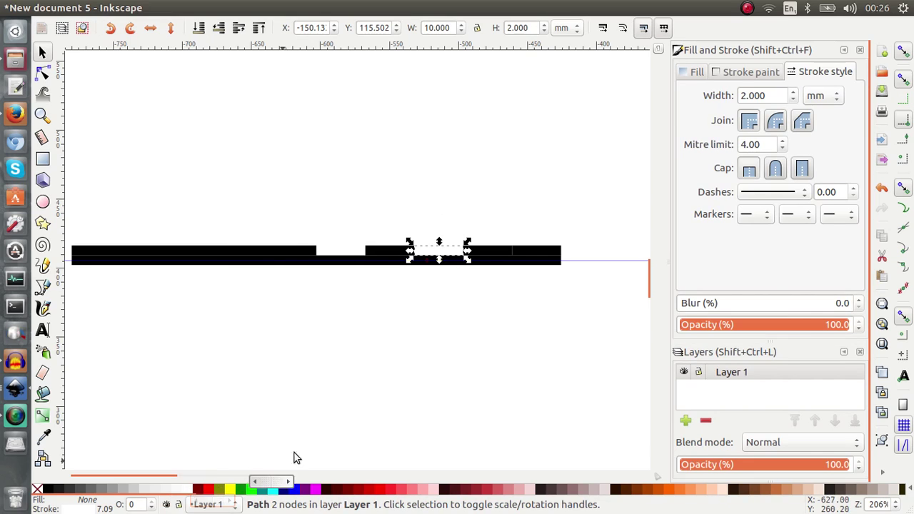
pyautogui.click(540, 255)
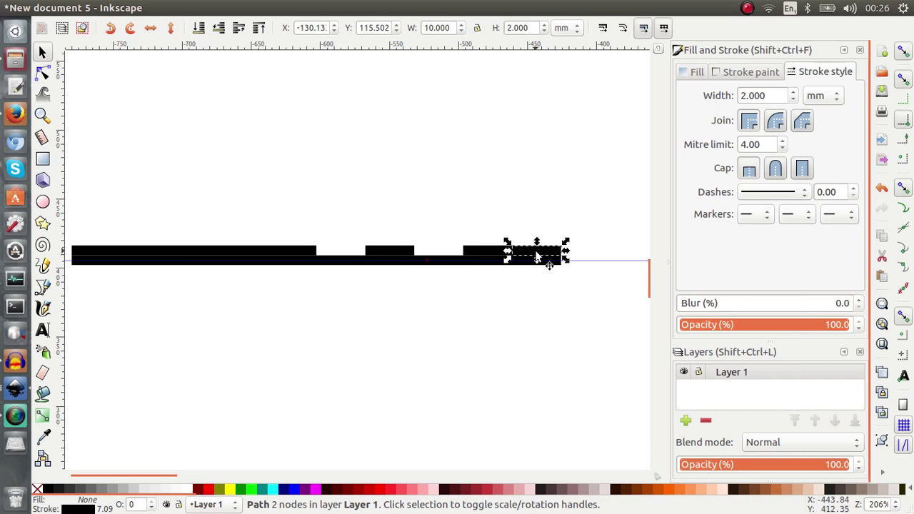
pyautogui.keyDown('shift'); pyautogui.click(189, 492); pyautogui.keyUp('shift')
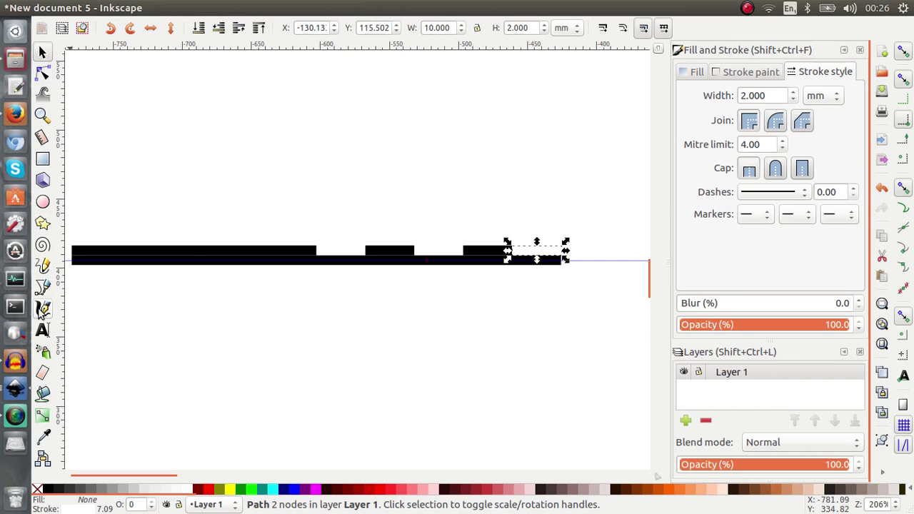
# Type a '10m' text label above the left end of the scale bar.
pyautogui.click(42, 334)
pyautogui.click(117, 169)
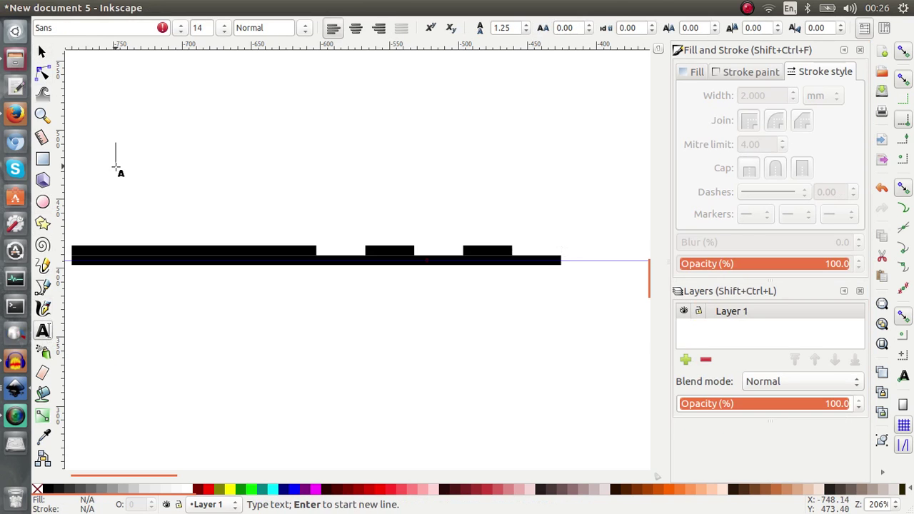
pyautogui.write('10')
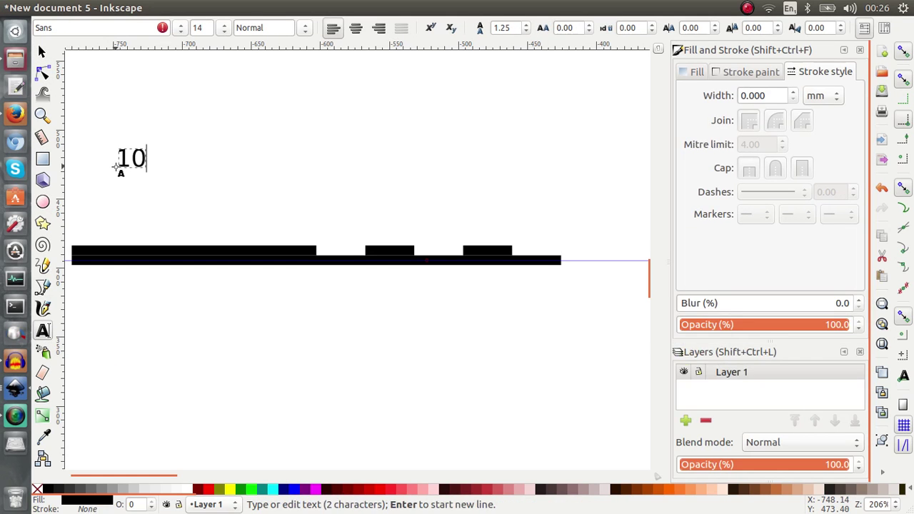
pyautogui.write('m')
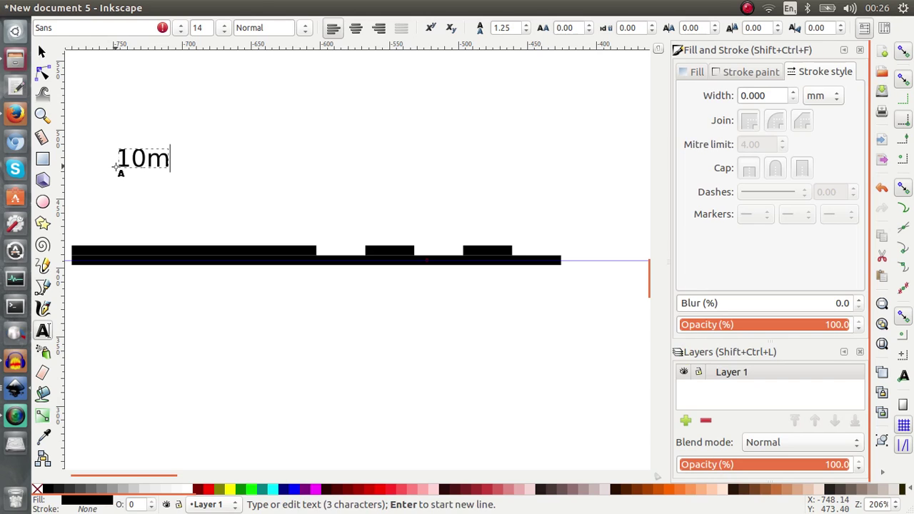
pyautogui.click(41, 52)
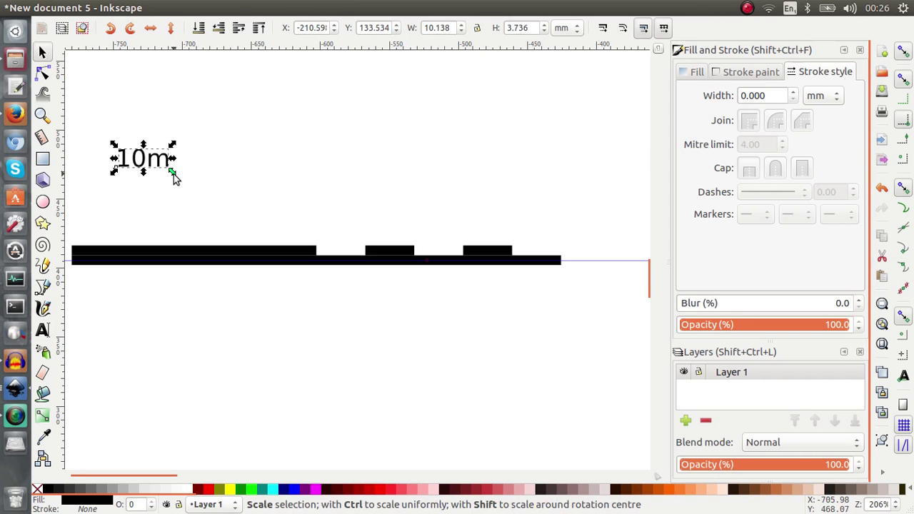
# Enlarge the 10m label proportionally to about 217% and move it just above the bar's left end.
pyautogui.moveTo(172, 173); pyautogui.dragTo(219, 199)
pyautogui.hotkey('ctrl', 'z')
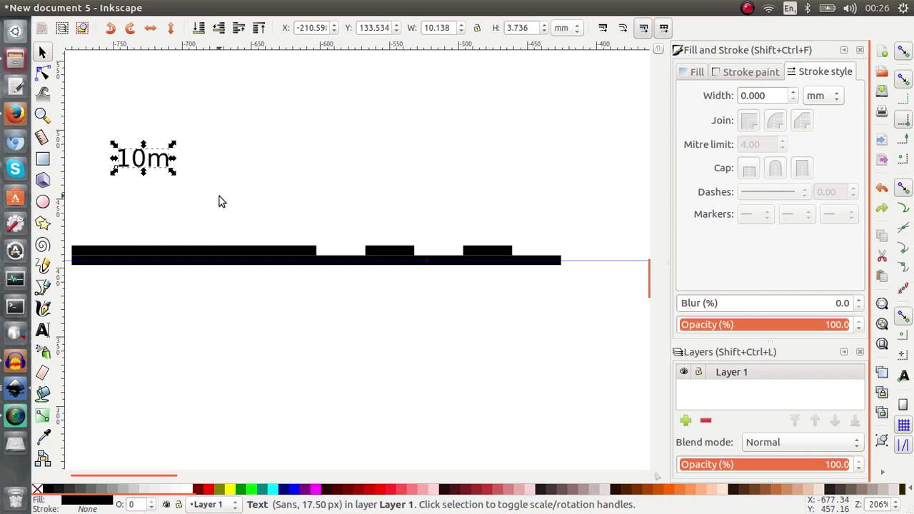
pyautogui.click(477, 30)
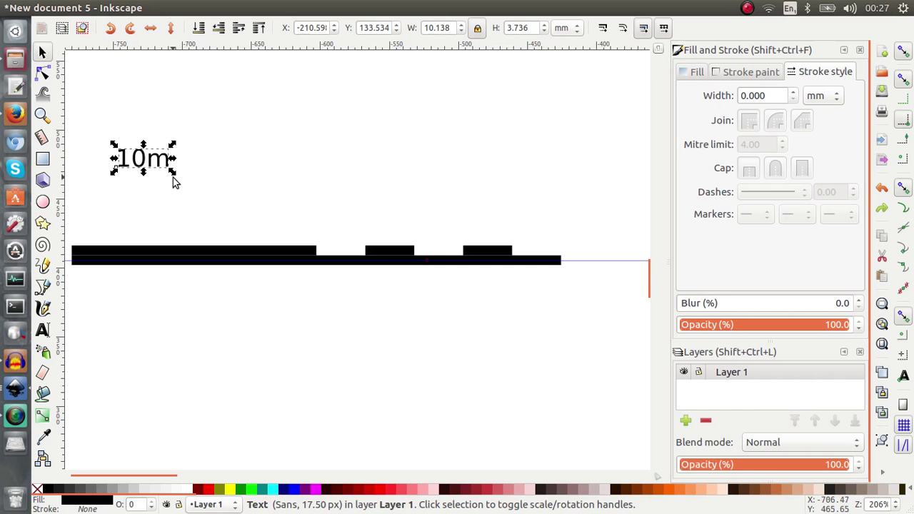
pyautogui.moveTo(173, 176); pyautogui.dragTo(233, 230)
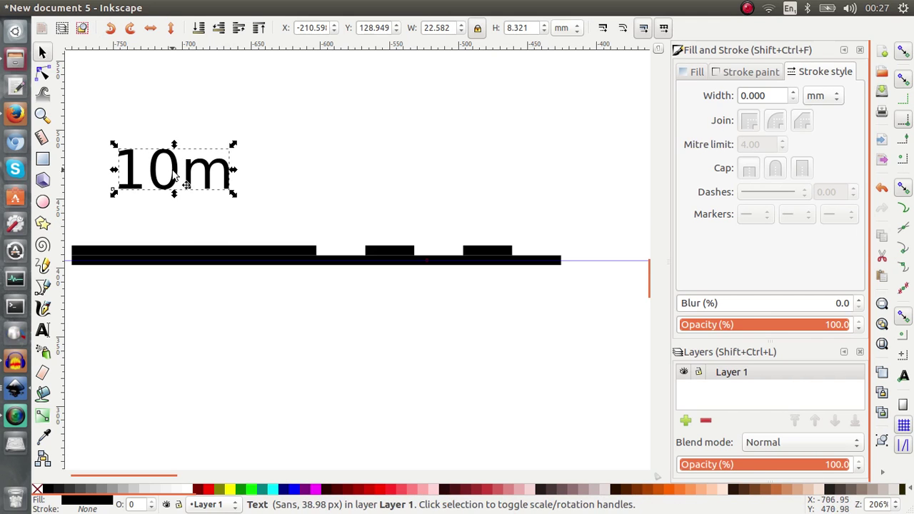
pyautogui.moveTo(174, 174); pyautogui.dragTo(143, 223)
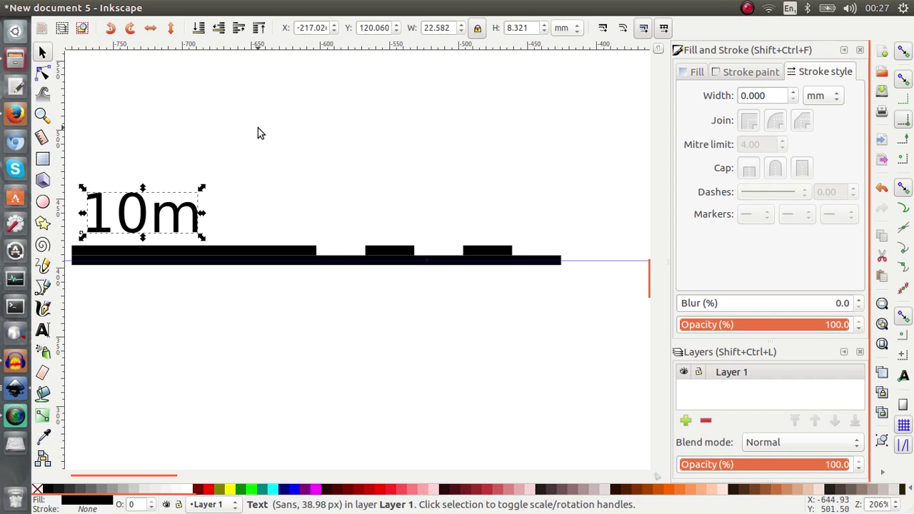
pyautogui.moveTo(473, 478)
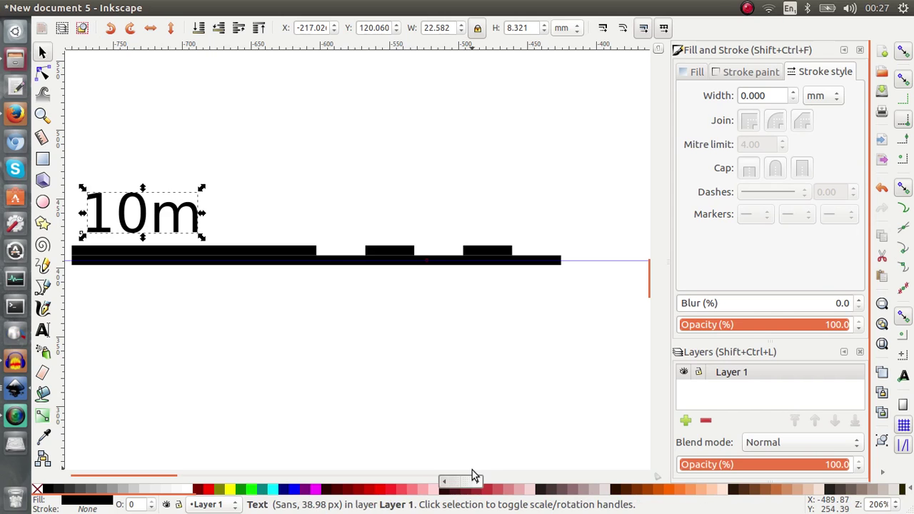
pyautogui.moveTo(473, 481); pyautogui.dragTo(462, 481)
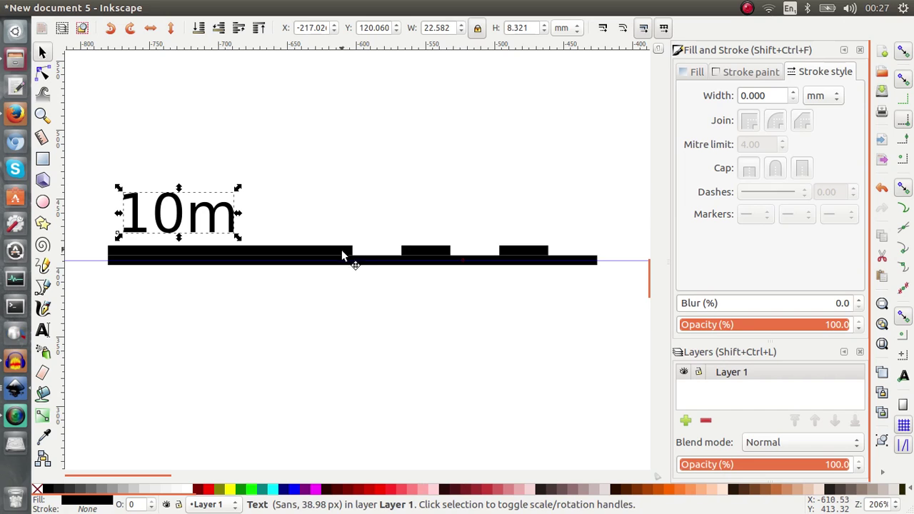
# Put the accidentally moved white segment back into its gap in the bar.
pyautogui.moveTo(344, 261); pyautogui.dragTo(465, 422)
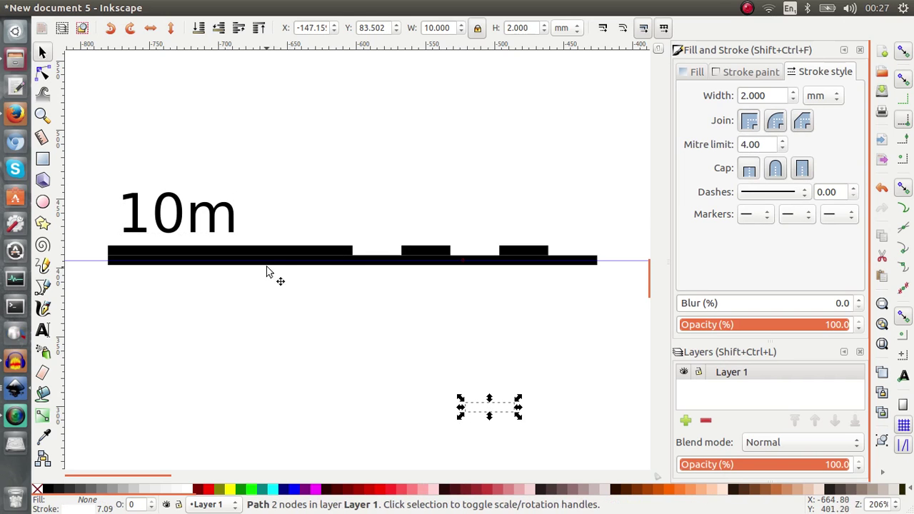
pyautogui.moveTo(267, 251); pyautogui.dragTo(225, 333)
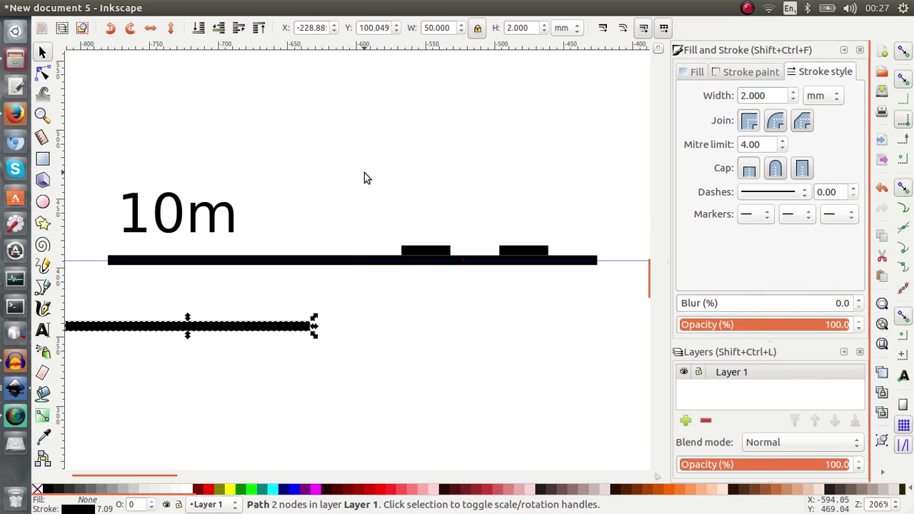
pyautogui.hotkey('ctrl', 'z')
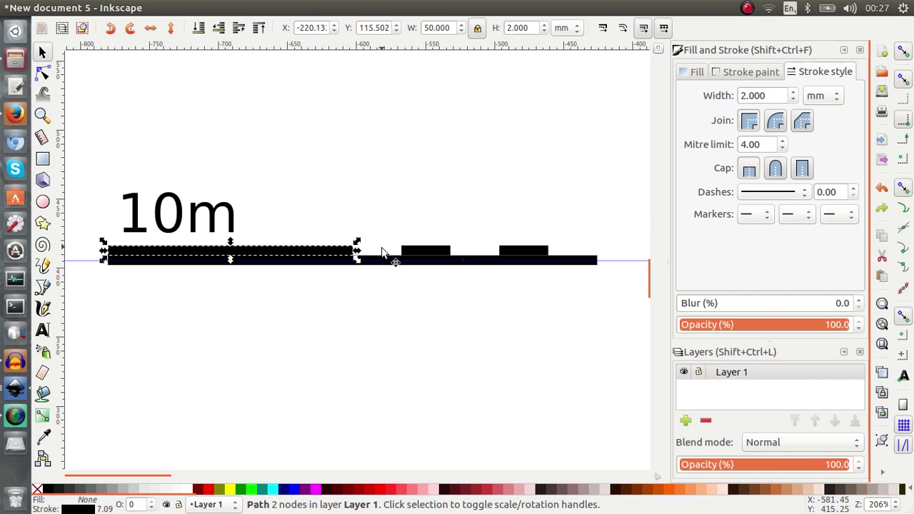
pyautogui.hotkey('ctrl', 'v')
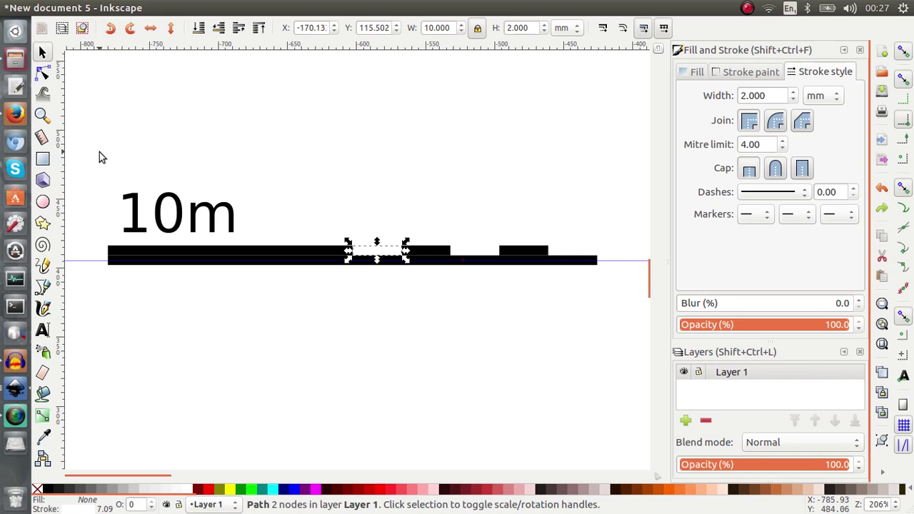
# Select the 10m label and all eight bar pieces and group them.
pyautogui.moveTo(99, 153); pyautogui.dragTo(616, 303)
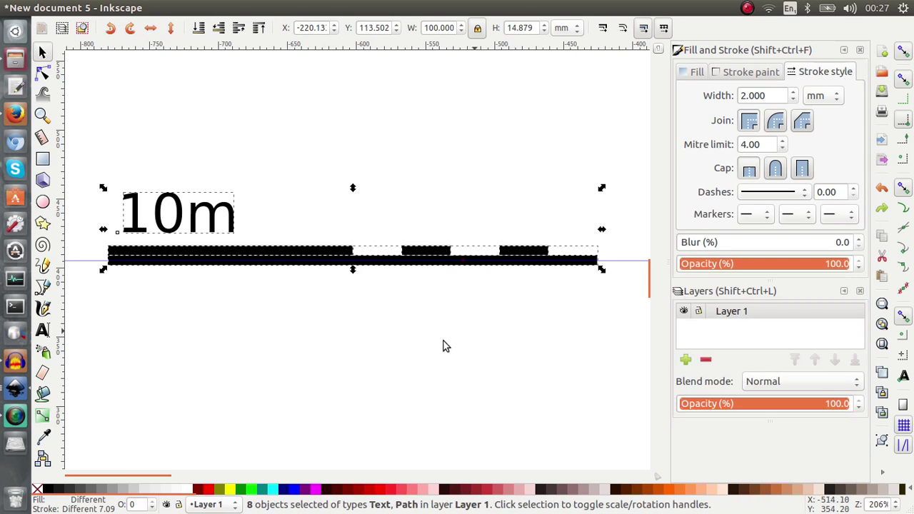
pyautogui.click(345, 364)
pyautogui.moveTo(94, 132); pyautogui.dragTo(606, 309)
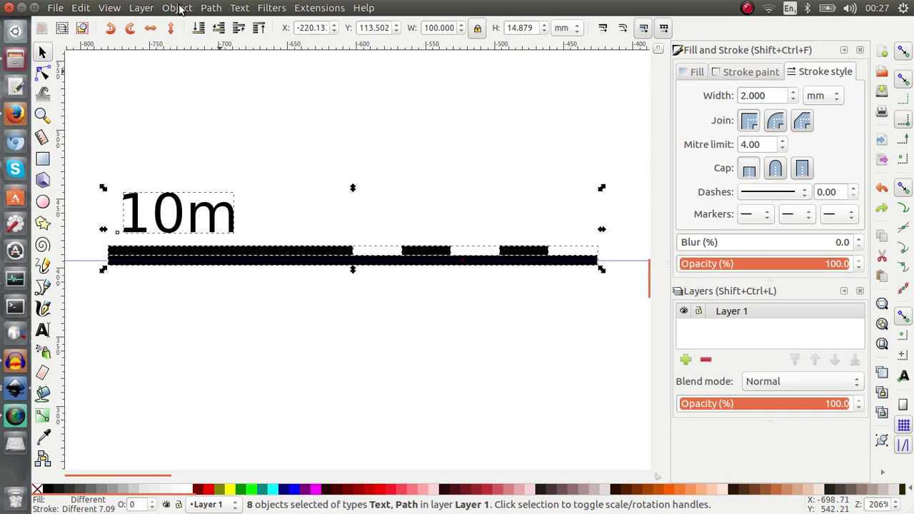
pyautogui.click(178, 8)
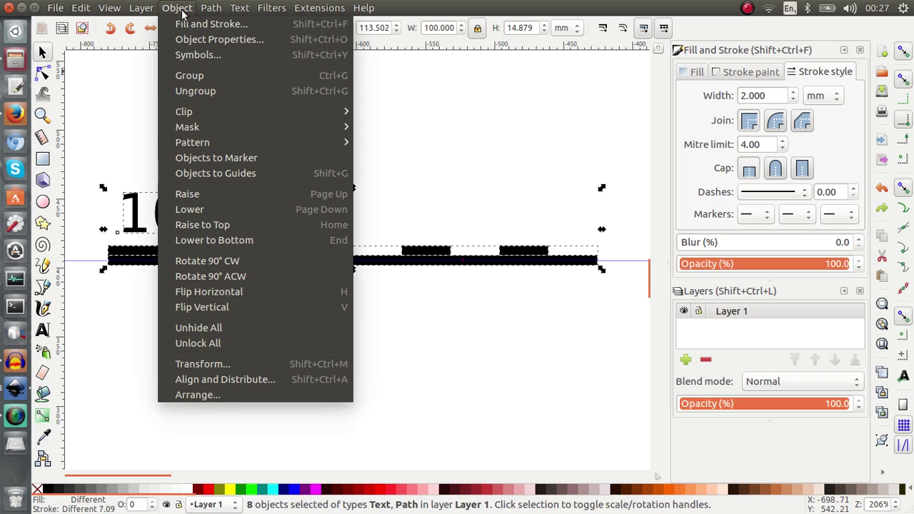
pyautogui.click(197, 75)
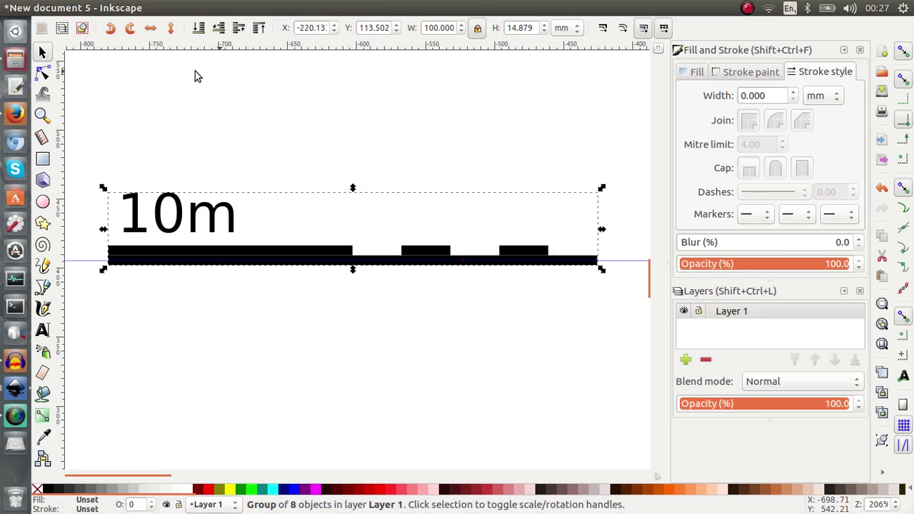
# Check the group by selecting it from the bar and label, then ungroup it.
pyautogui.click(255, 136)
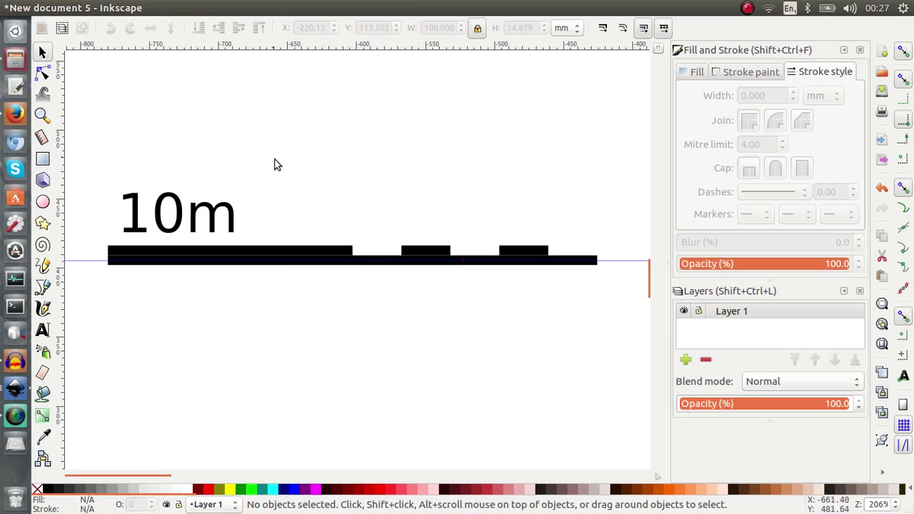
pyautogui.click(318, 251)
pyautogui.click(302, 164)
pyautogui.click(523, 251)
pyautogui.click(454, 165)
pyautogui.click(212, 209)
pyautogui.click(257, 142)
pyautogui.click(250, 251)
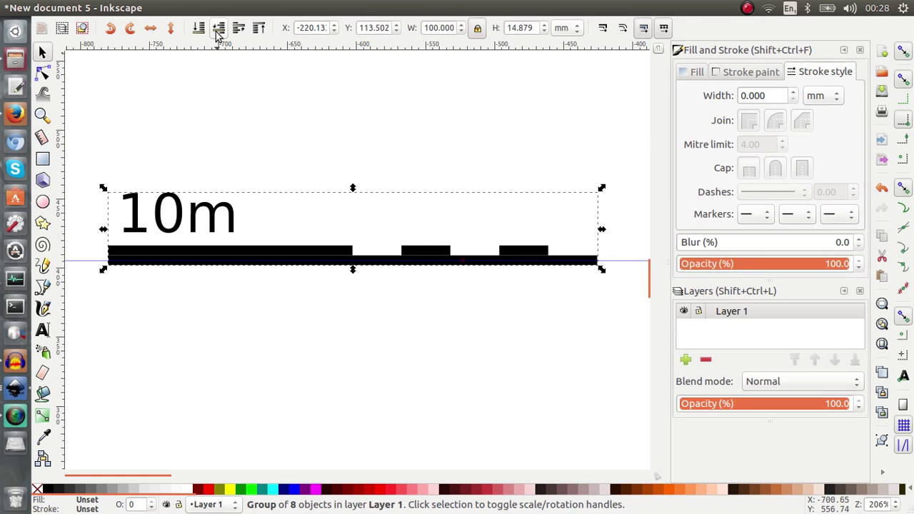
pyautogui.click(189, 7)
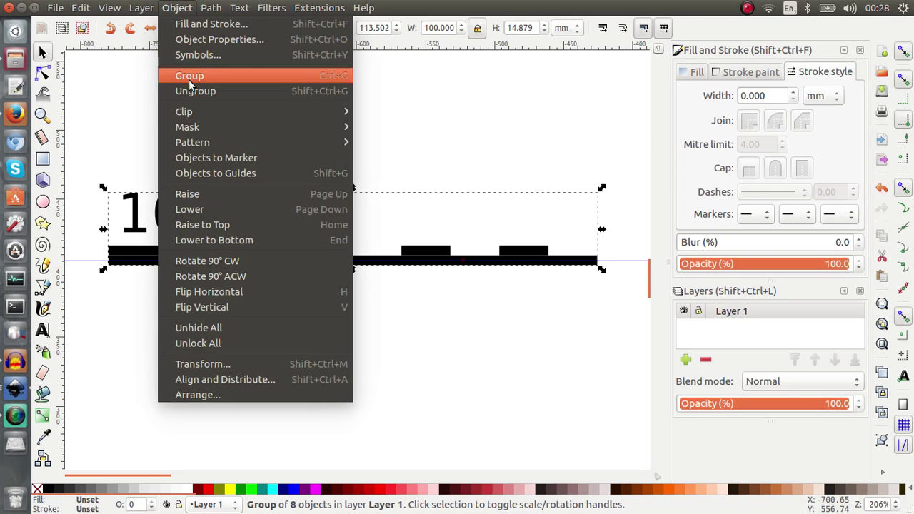
pyautogui.click(191, 91)
# Reselect the label and every bar piece and group all eight objects again.
pyautogui.click(211, 166)
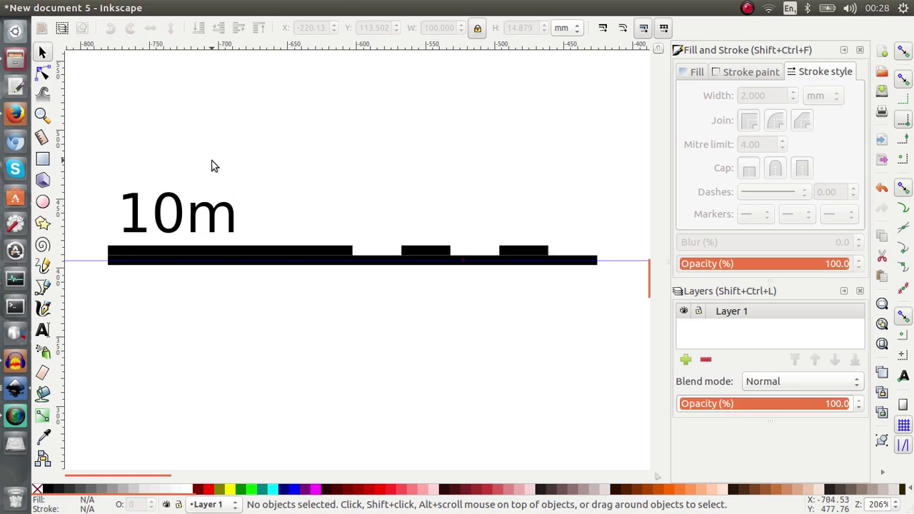
pyautogui.moveTo(123, 159); pyautogui.dragTo(610, 300)
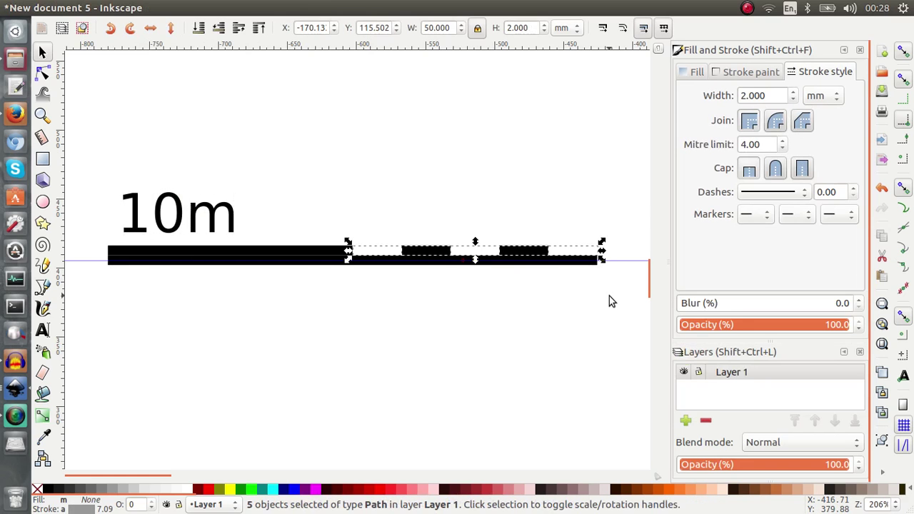
pyautogui.moveTo(81, 144); pyautogui.dragTo(615, 311)
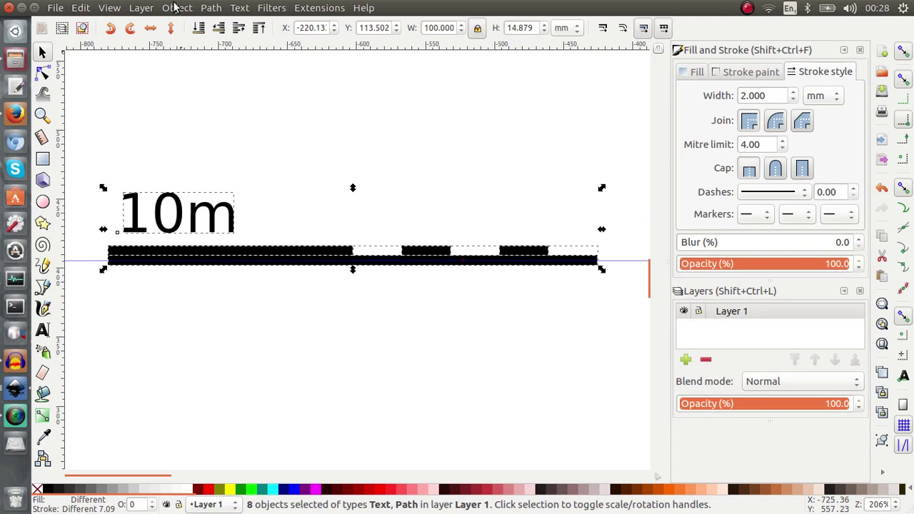
pyautogui.click(176, 7)
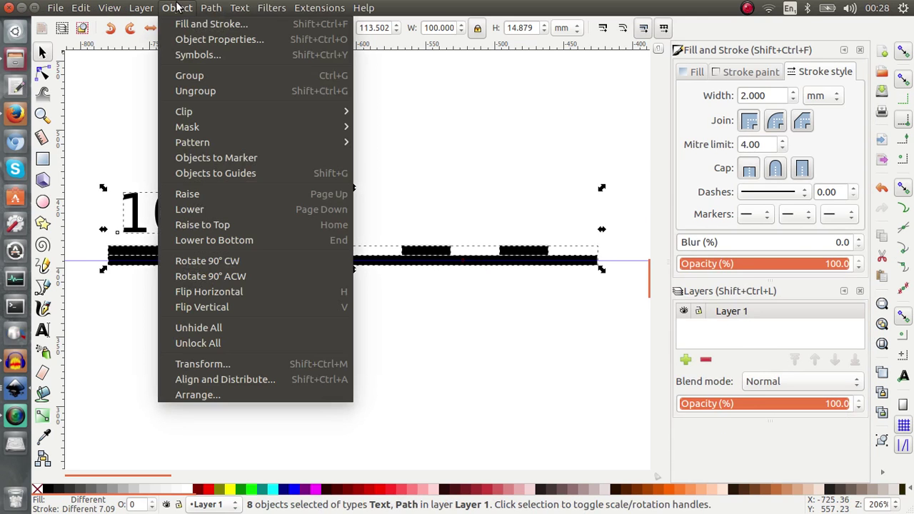
pyautogui.click(200, 74)
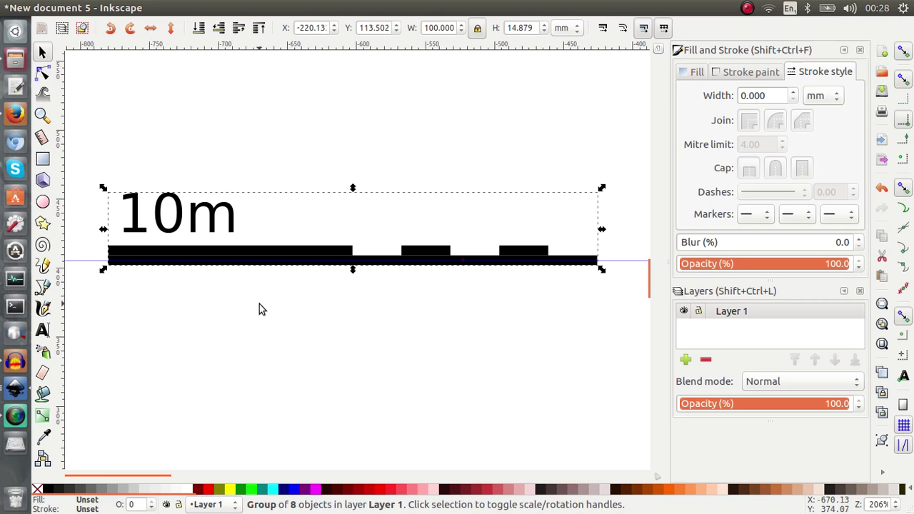
# Paste a copy of the grouped 10m scale bar and place it just below the original.
pyautogui.press('ctrl')
pyautogui.hotkey('ctrl', 'v')
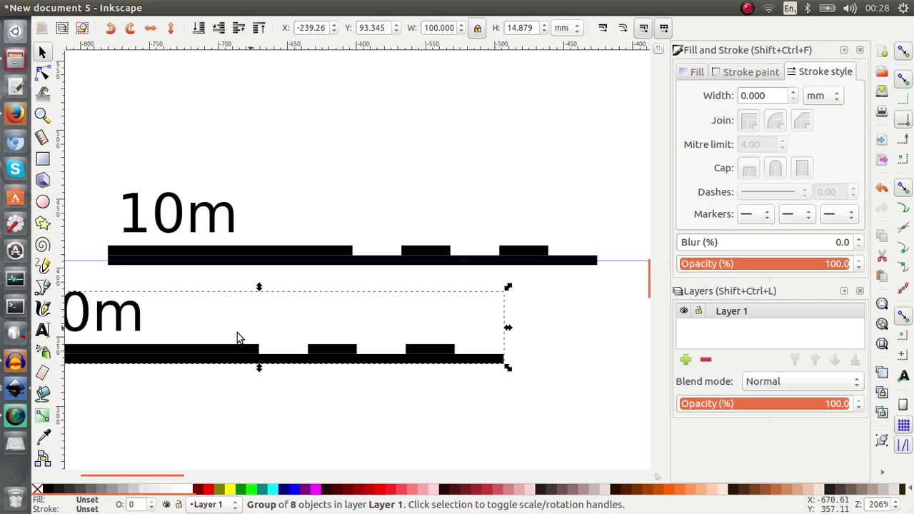
pyautogui.moveTo(221, 353); pyautogui.dragTo(337, 367)
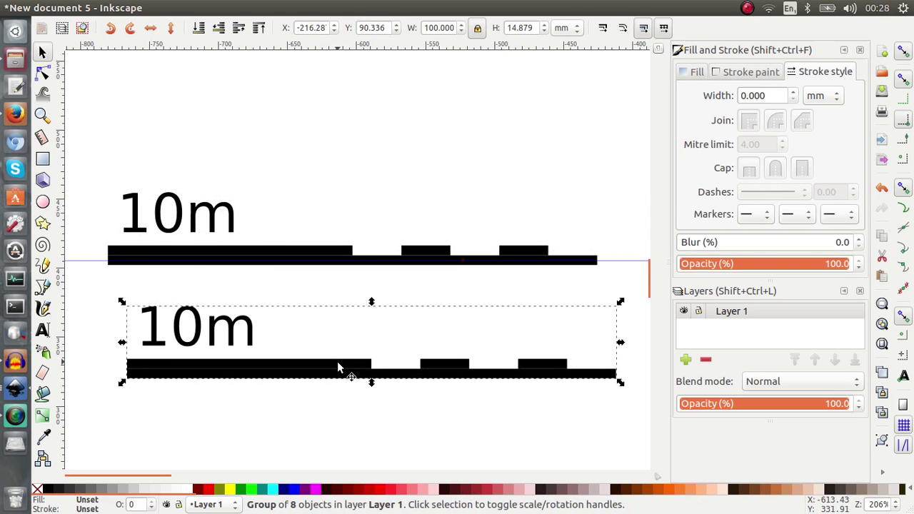